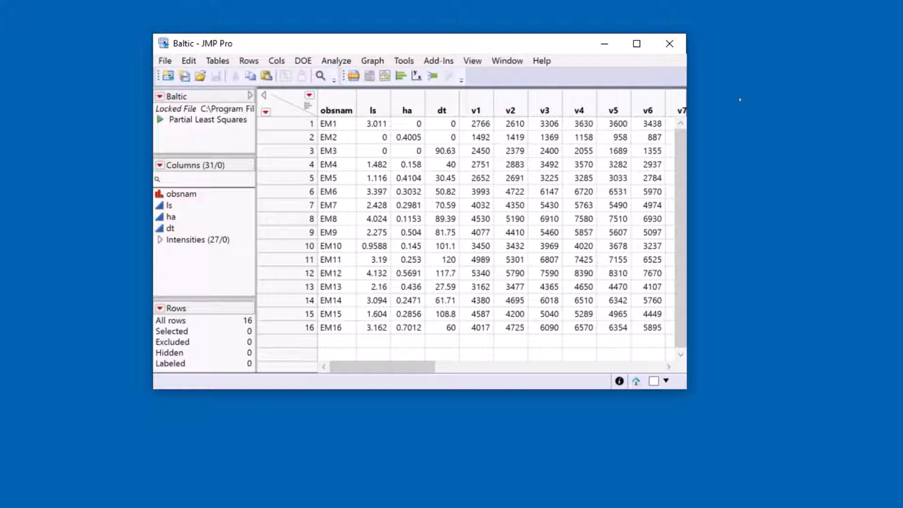
Step: Highlight row EM4, then the ls, ha and dt columns in the data table, clearing each selection
left_click(294, 163)
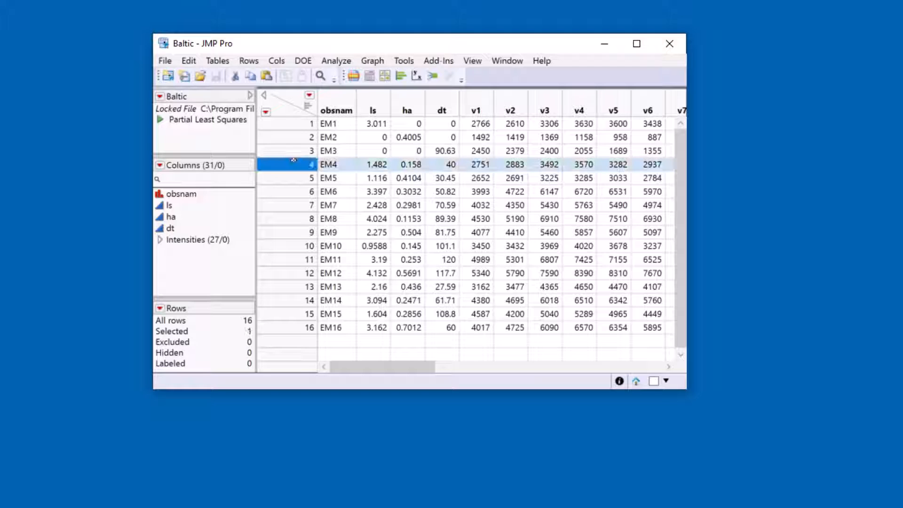
left_click(284, 114)
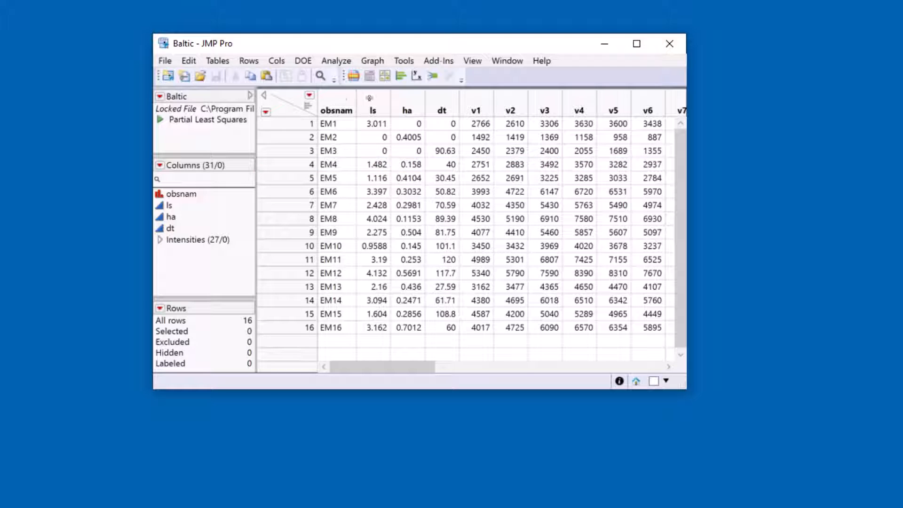
left_click_drag(369, 97, 435, 100)
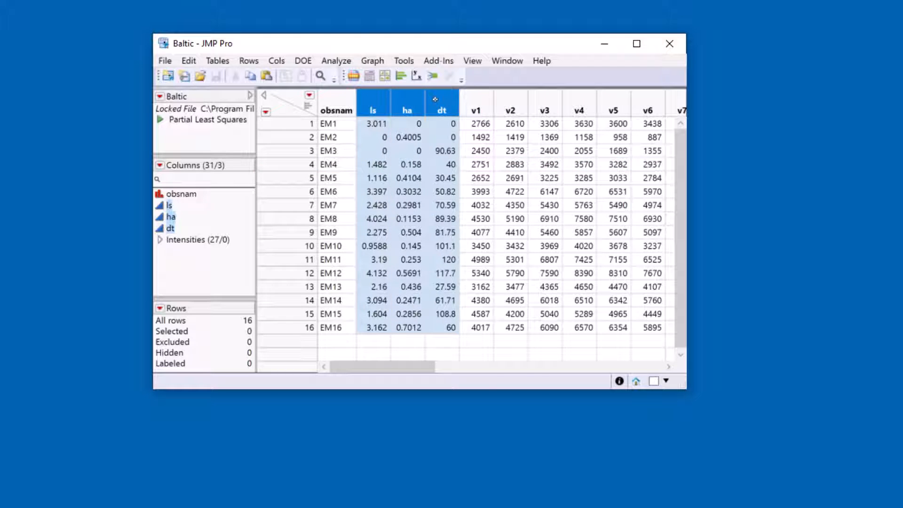
left_click(292, 103)
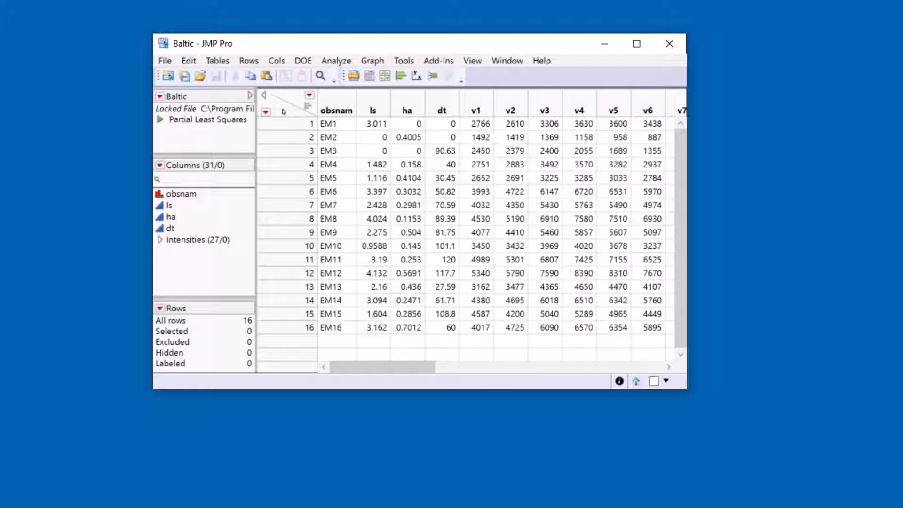
Step: Rename the ls, ha and dt columns to lignin sulfonate, humic acid and optical whitener
double_click(369, 99)
type("lignin sulfonate")
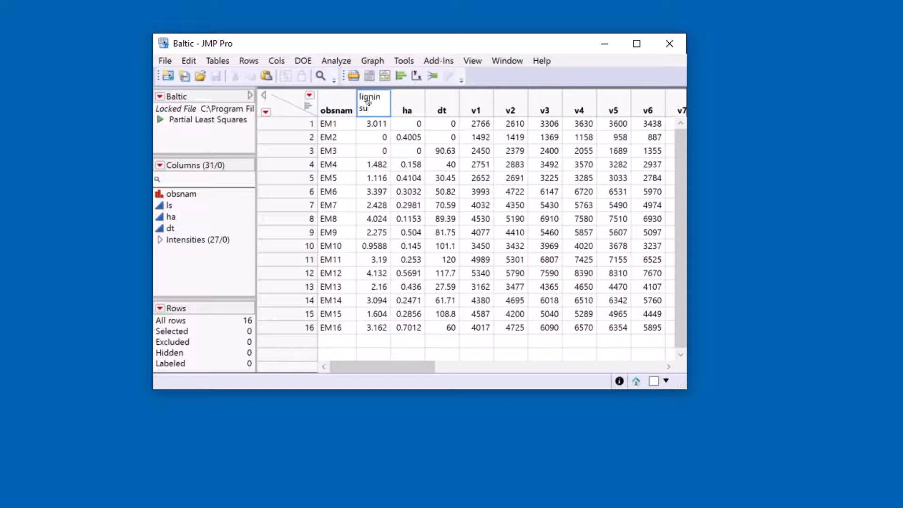
key("Return")
double_click(443, 106)
type("humic acid")
key("Return")
double_click(494, 104)
type("optical whiten")
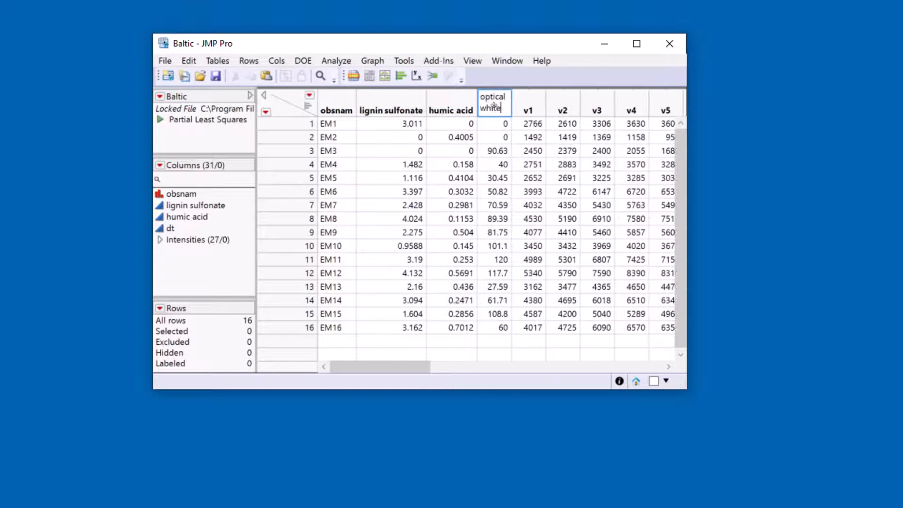
type("er")
key("Return")
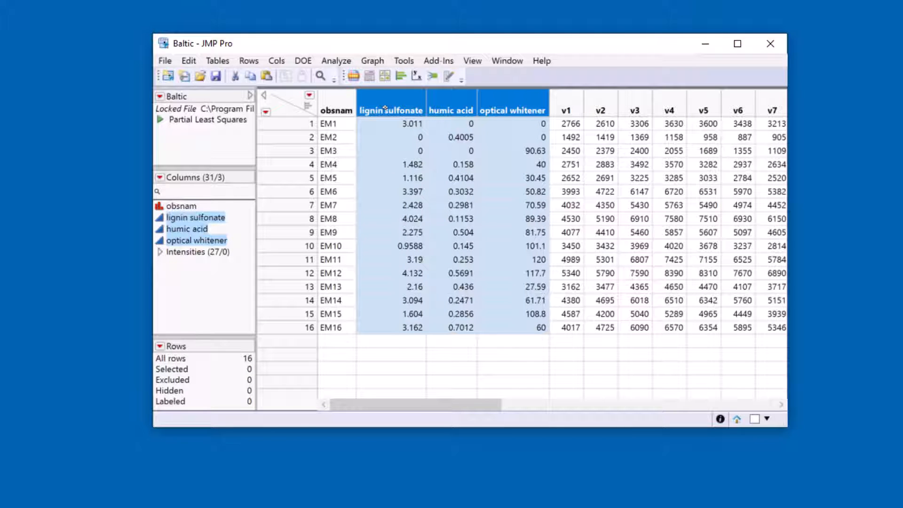
Step: Run a Multivariate correlation analysis on lignin sulfonate, humic acid and optical whitener, and close the report after viewing it
left_click(337, 60)
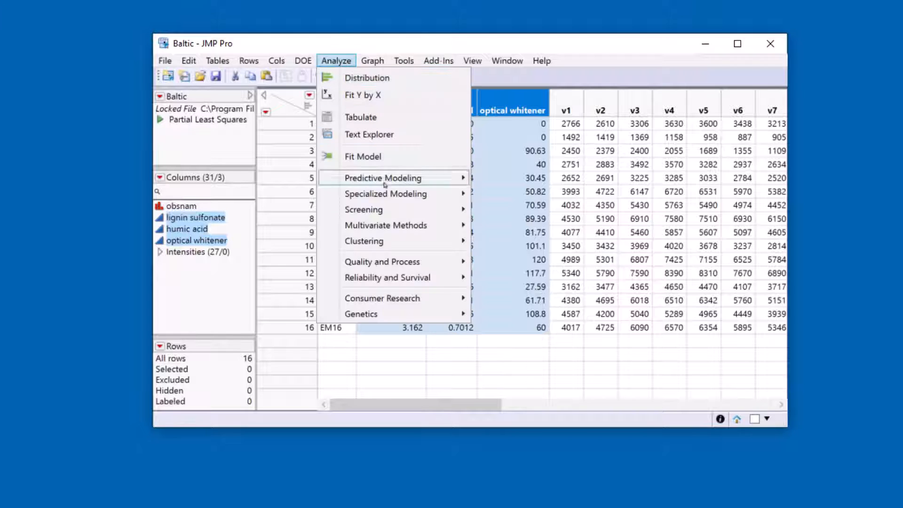
left_click(554, 228)
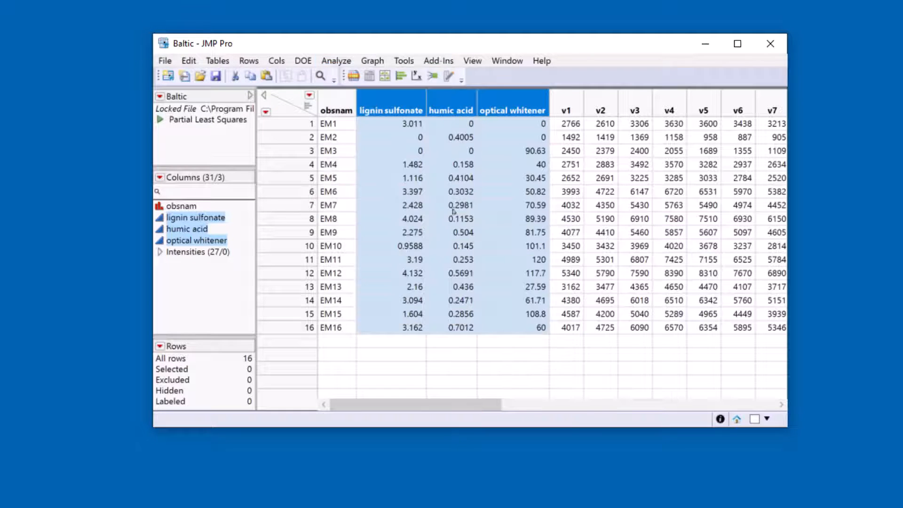
left_click(401, 137)
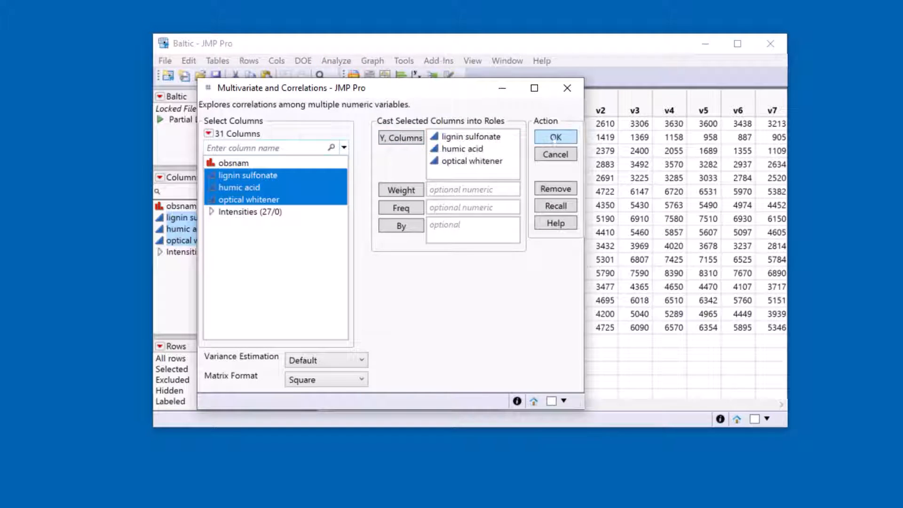
left_click(556, 138)
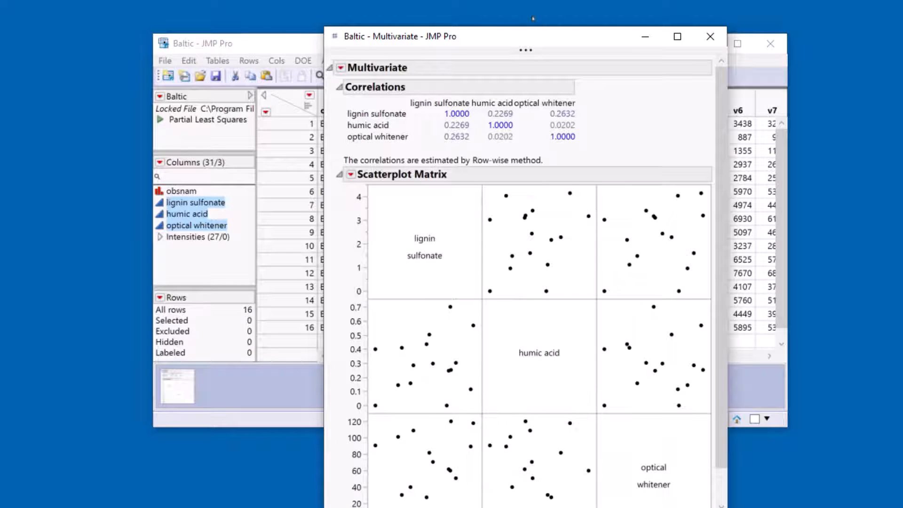
left_click_drag(530, 41, 481, 27)
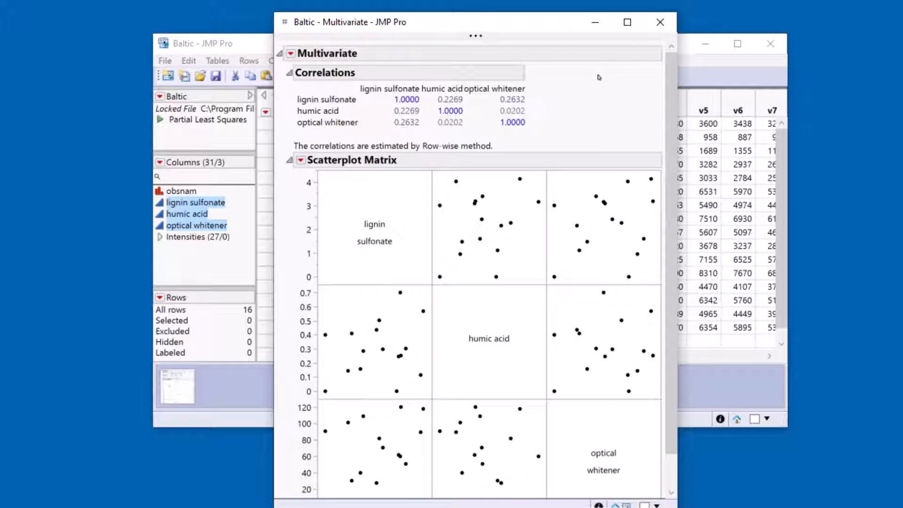
left_click(669, 23)
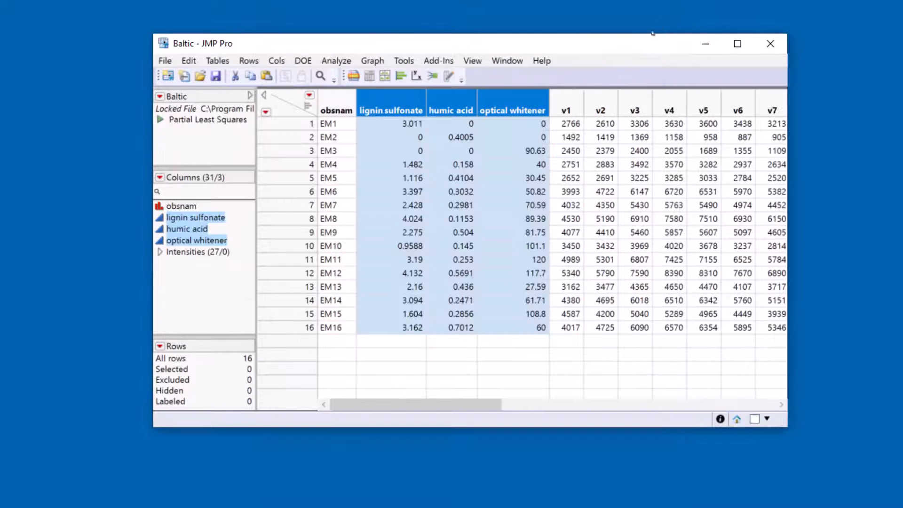
Step: Highlight the Intensities column group, the v1 to v5 values in rows 4 to 7, and column v7, then clear the selection
left_click(191, 256)
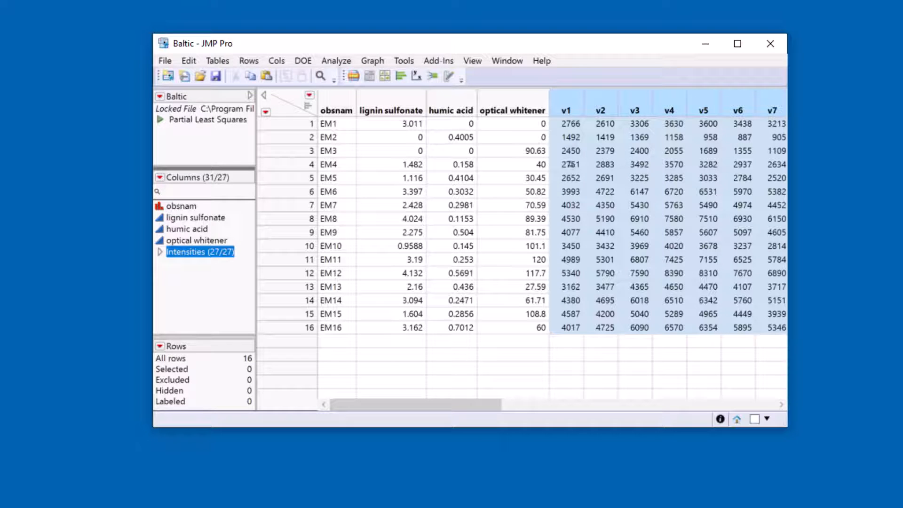
left_click_drag(571, 165, 708, 213)
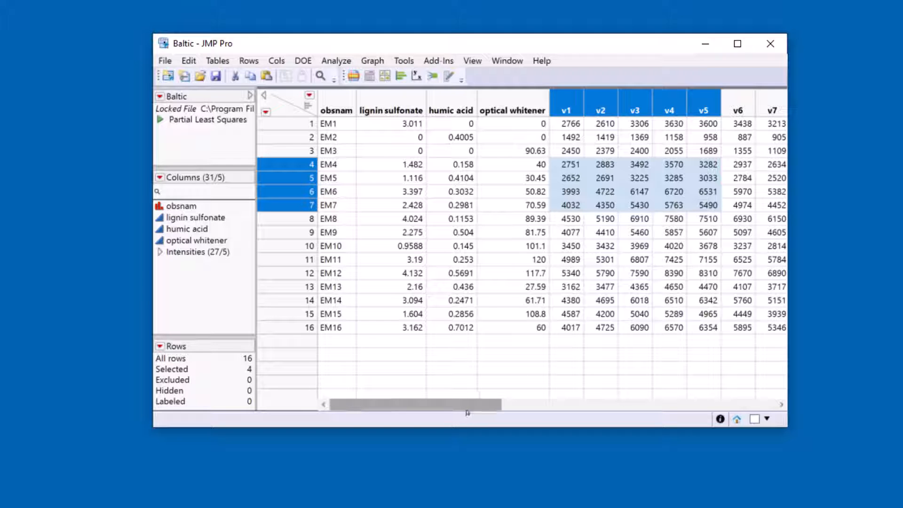
left_click_drag(463, 404, 569, 403)
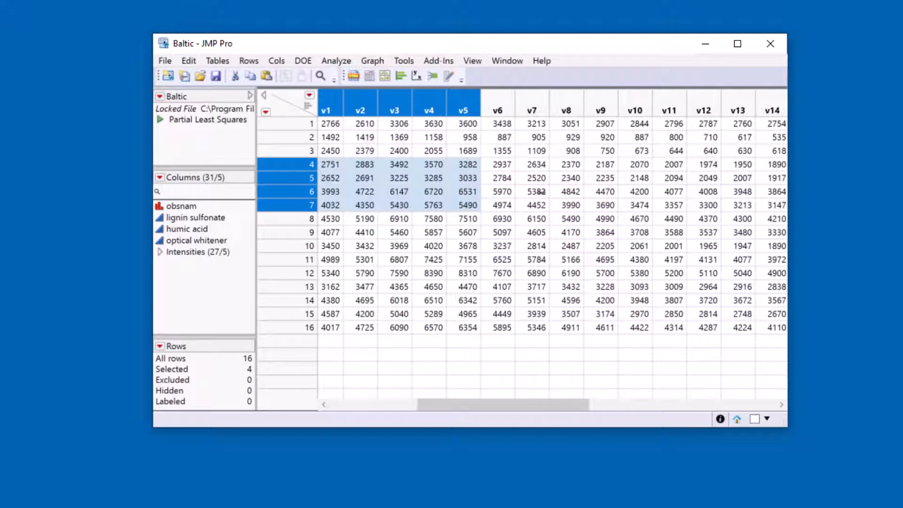
left_click(533, 104)
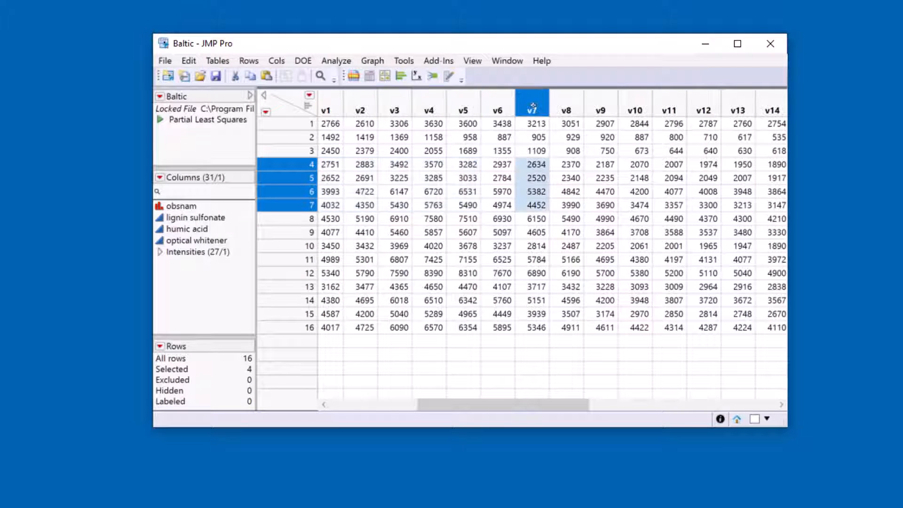
left_click(287, 103)
left_click(526, 108)
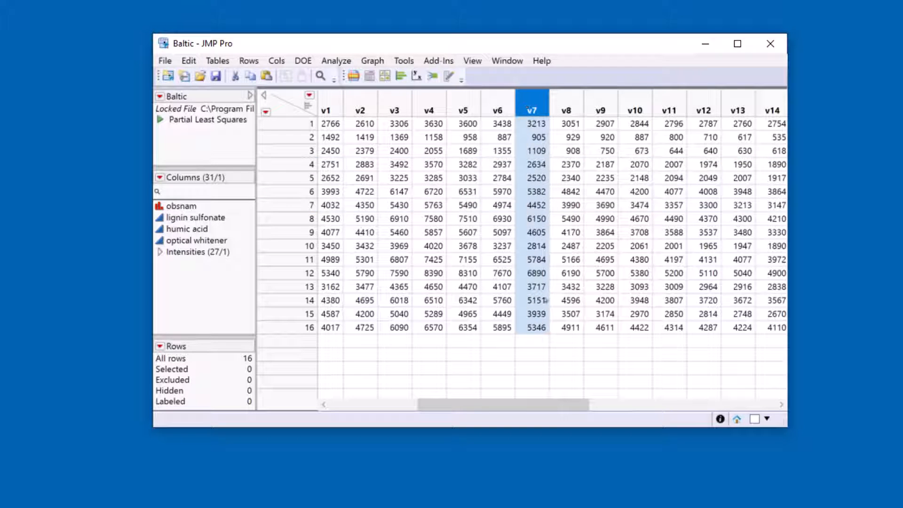
left_click(294, 100)
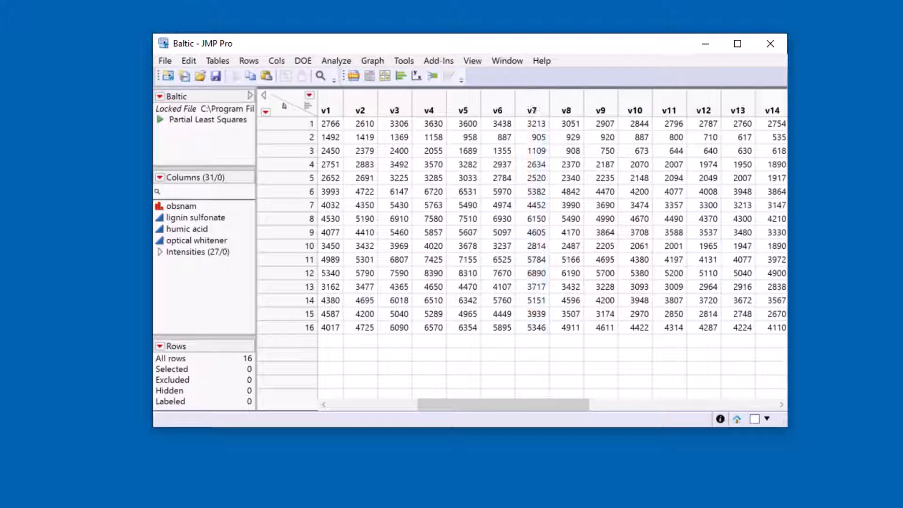
Step: Run a Multivariate correlation analysis with the whole Intensities column group as the Y columns
left_click(337, 60)
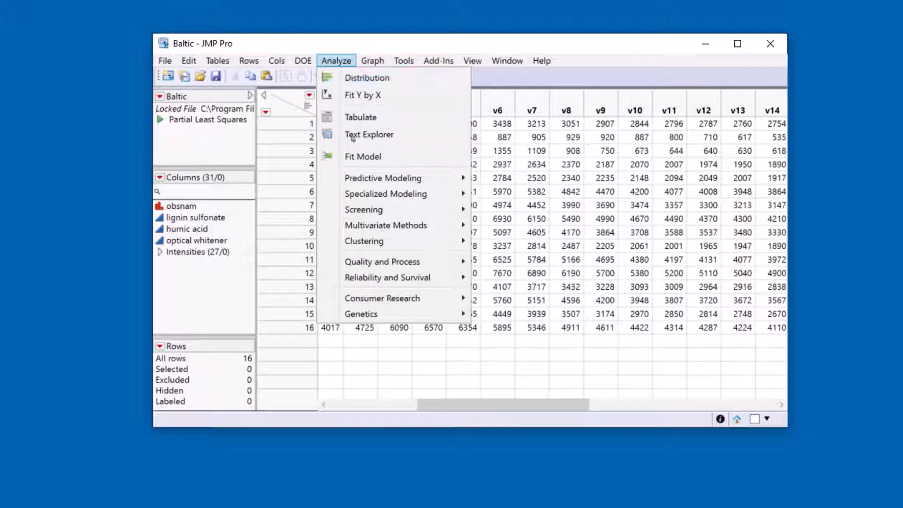
mouse_move(373, 226)
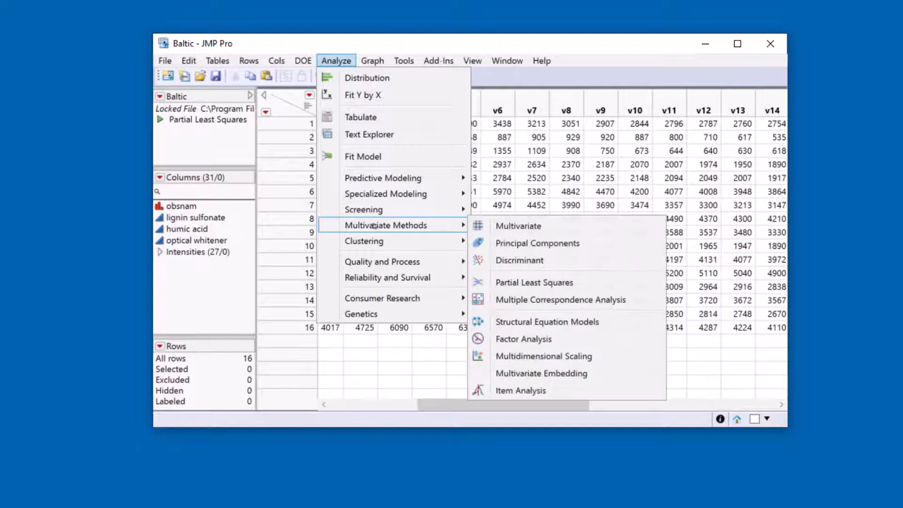
left_click(510, 227)
left_click(253, 213)
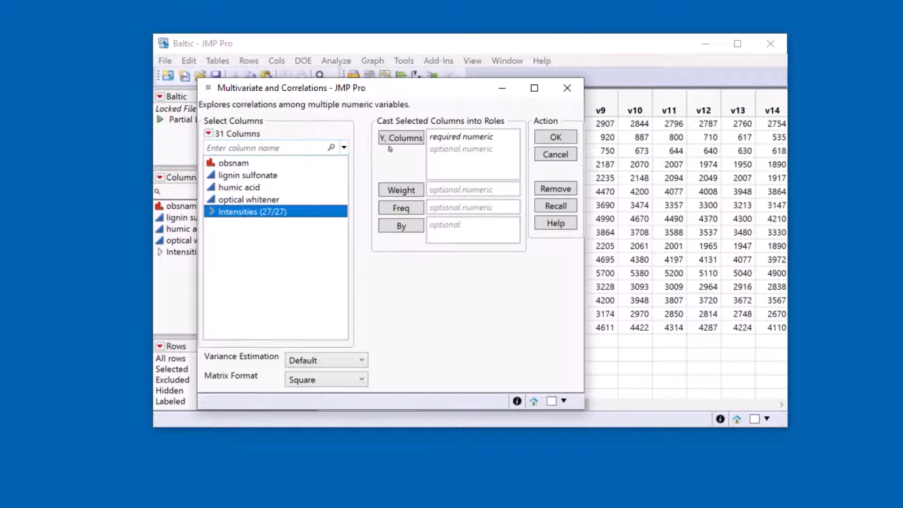
left_click(404, 138)
left_click(557, 137)
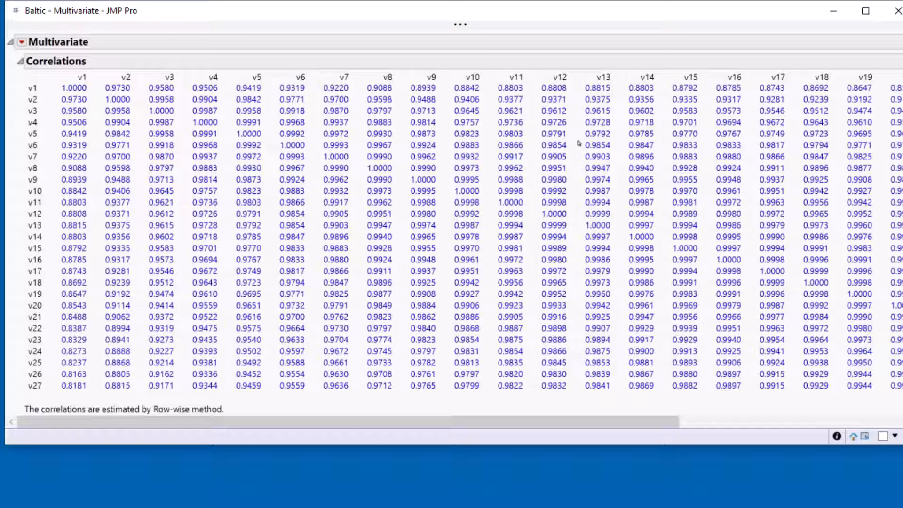
Step: Add a color map on correlations to the Intensities multivariate report, examine it and close the report
left_click(22, 42)
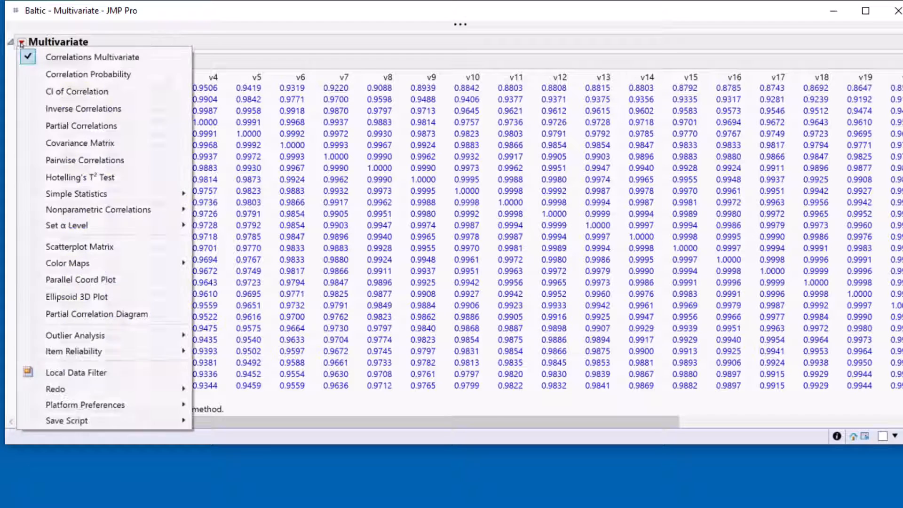
mouse_move(104, 263)
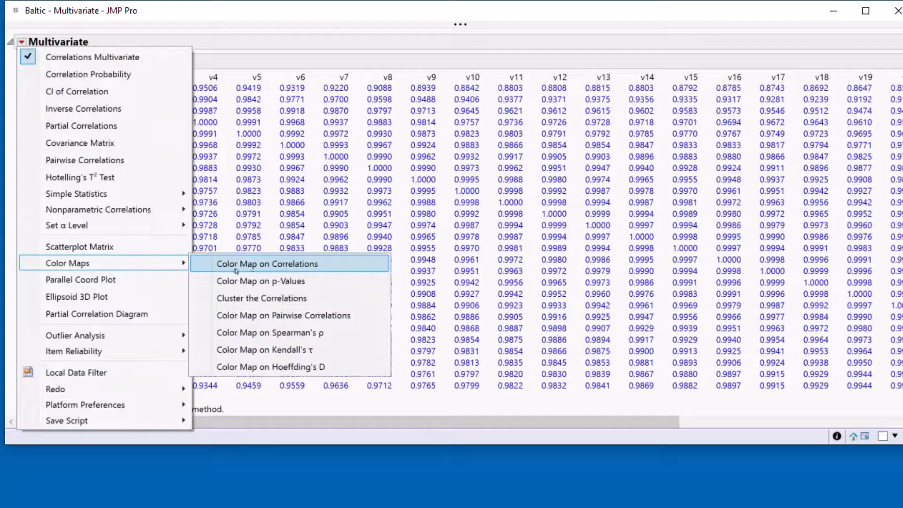
left_click(237, 270)
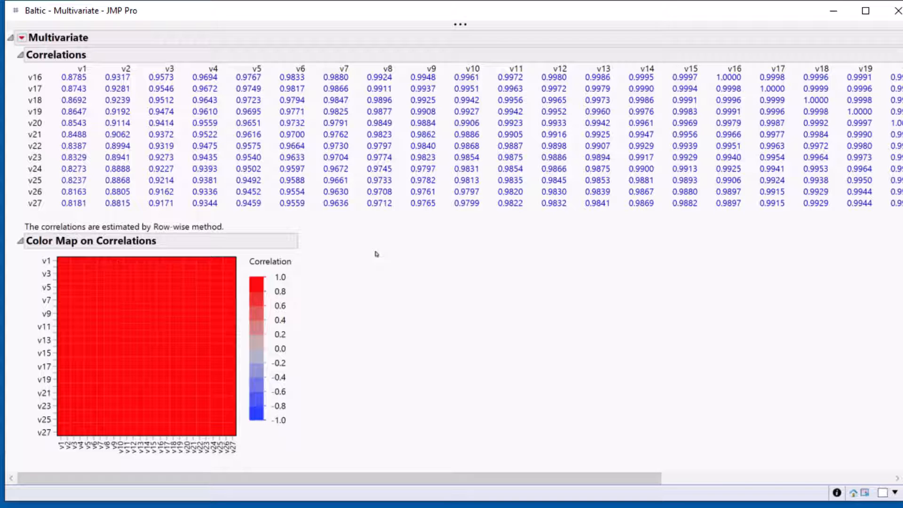
left_click(897, 10)
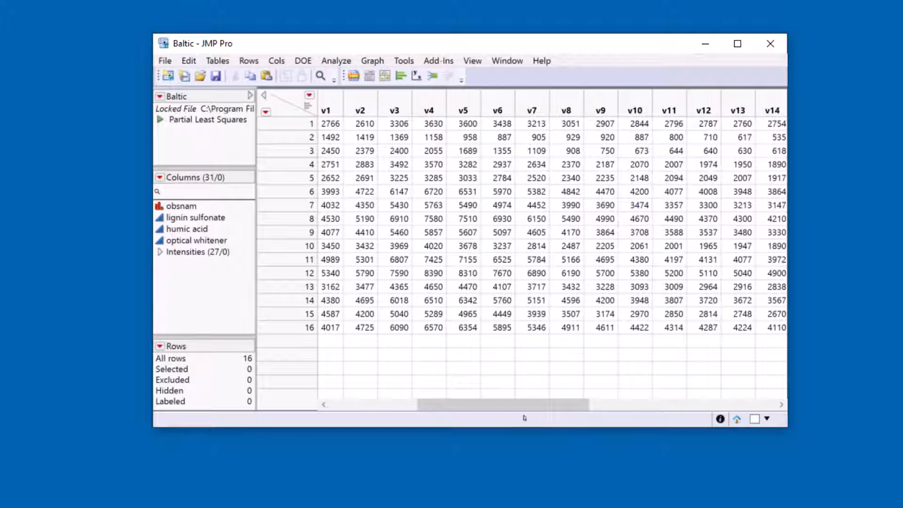
Step: Create a new workflow and move its Workflow Builder window away from the data table's center
left_click_drag(532, 407, 485, 411)
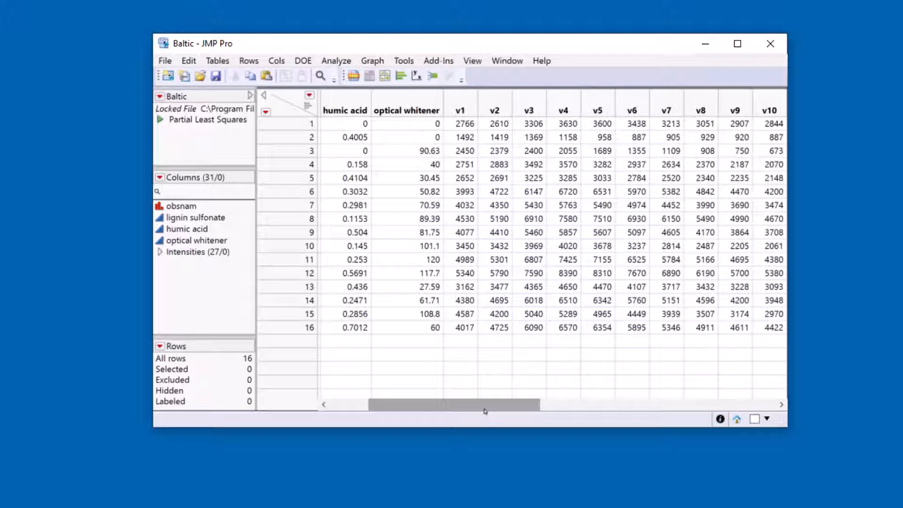
left_click(165, 61)
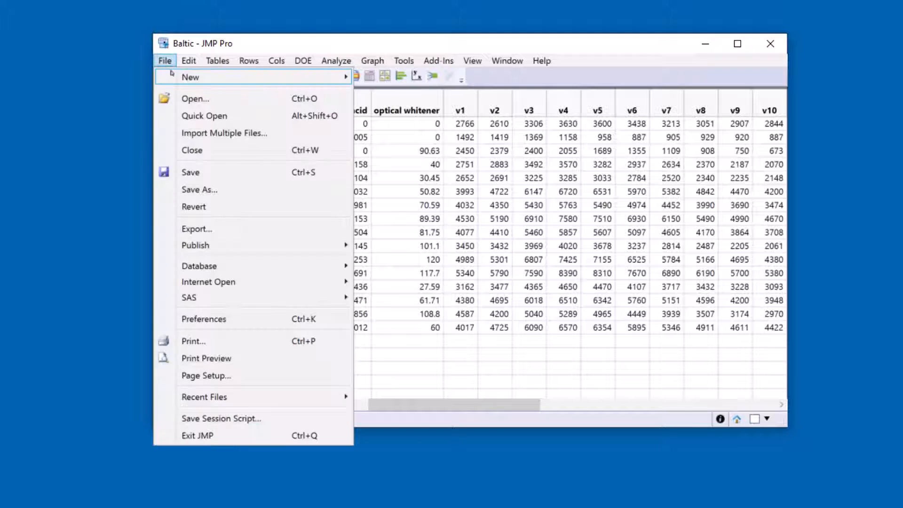
mouse_move(172, 75)
left_click(404, 217)
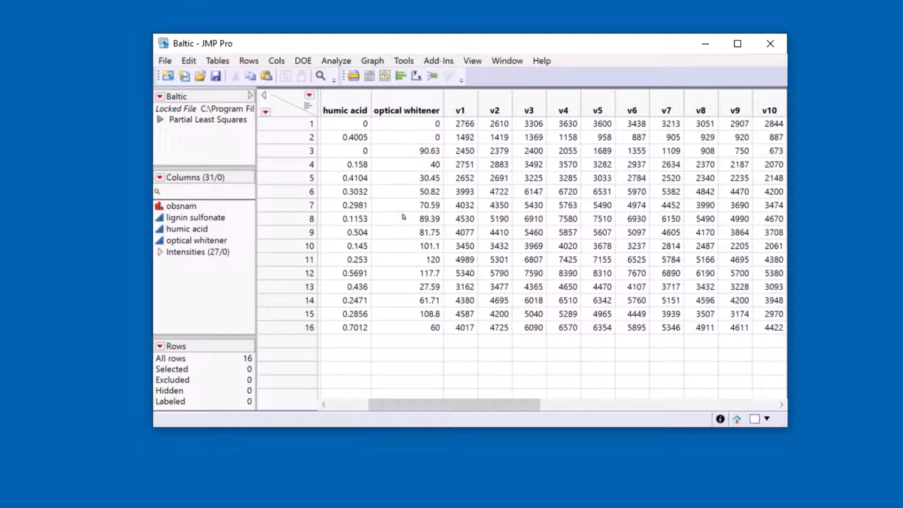
left_click_drag(447, 113, 112, 61)
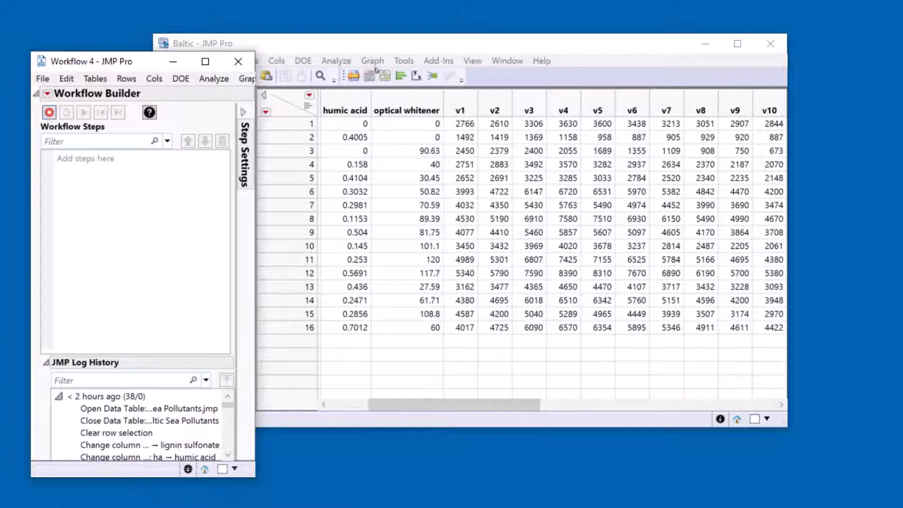
Step: Shrink and move the Baltic data table window so it sits beside the Workflow Builder without overlapping it
left_click(478, 48)
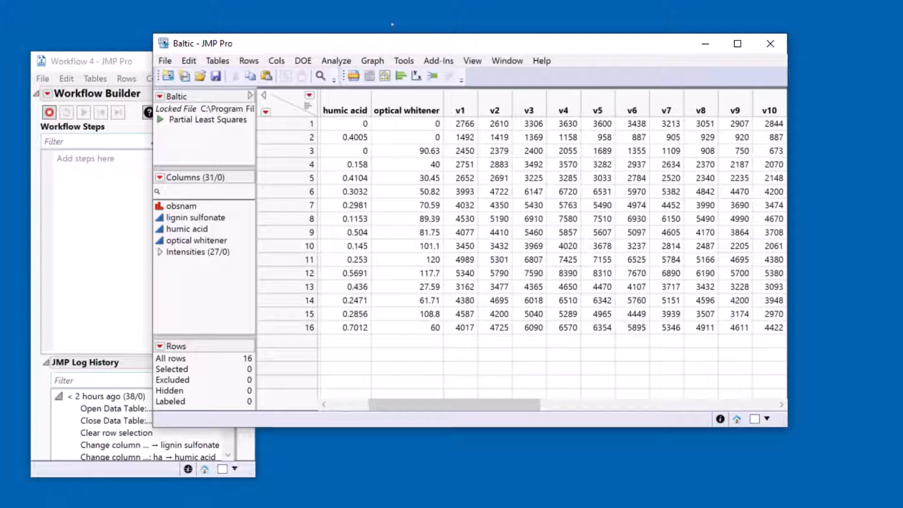
left_click_drag(154, 35, 290, 57)
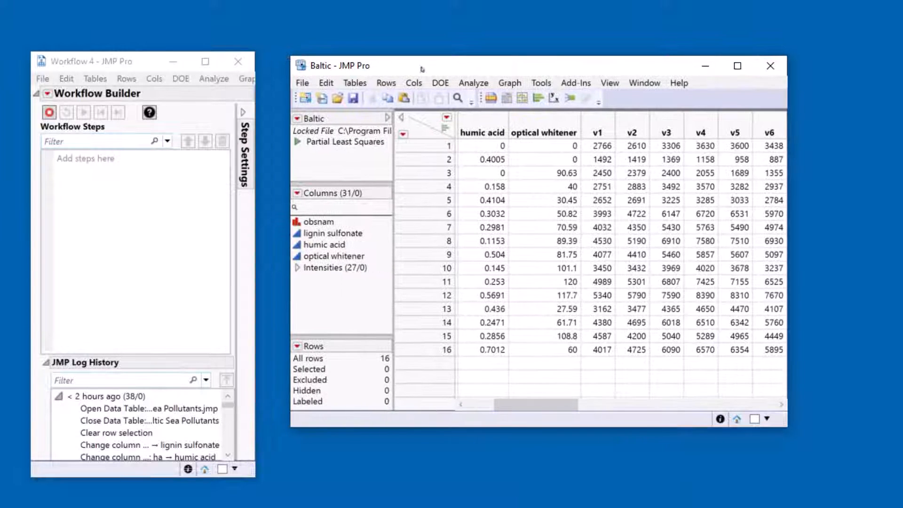
left_click_drag(456, 67, 448, 64)
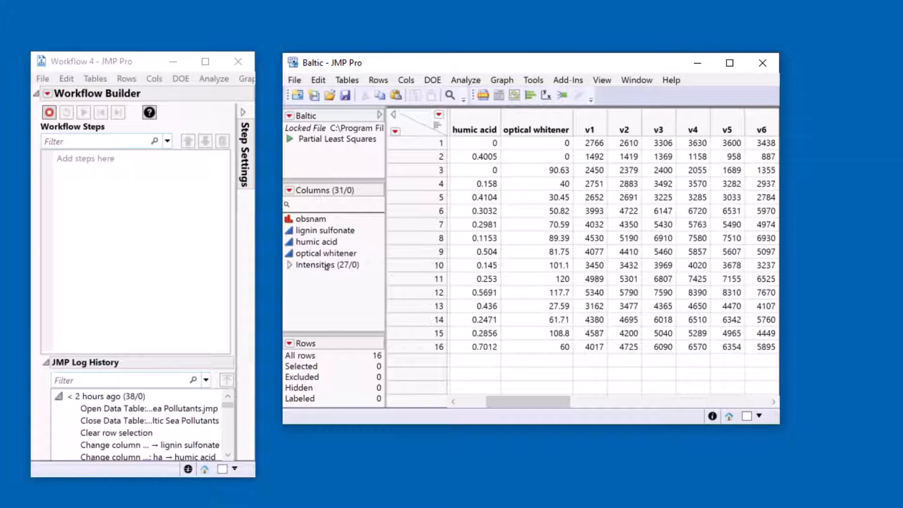
left_click(351, 80)
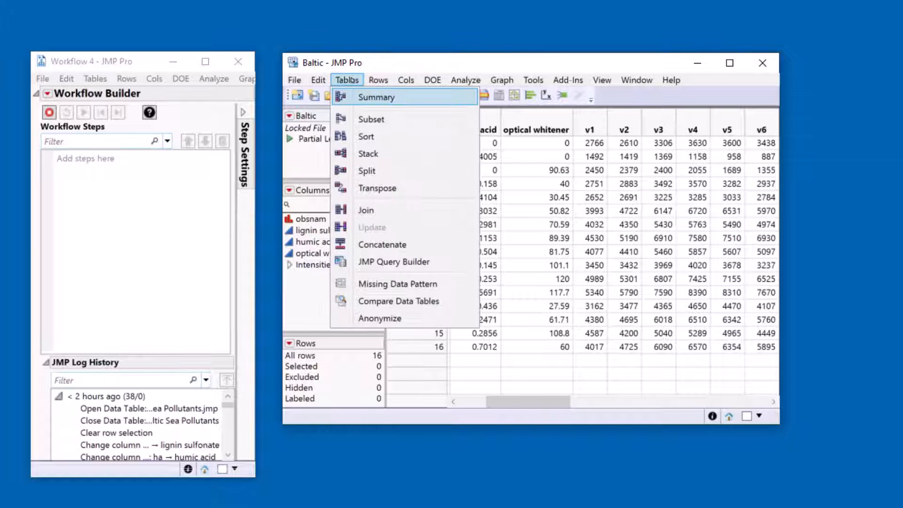
left_click(388, 63)
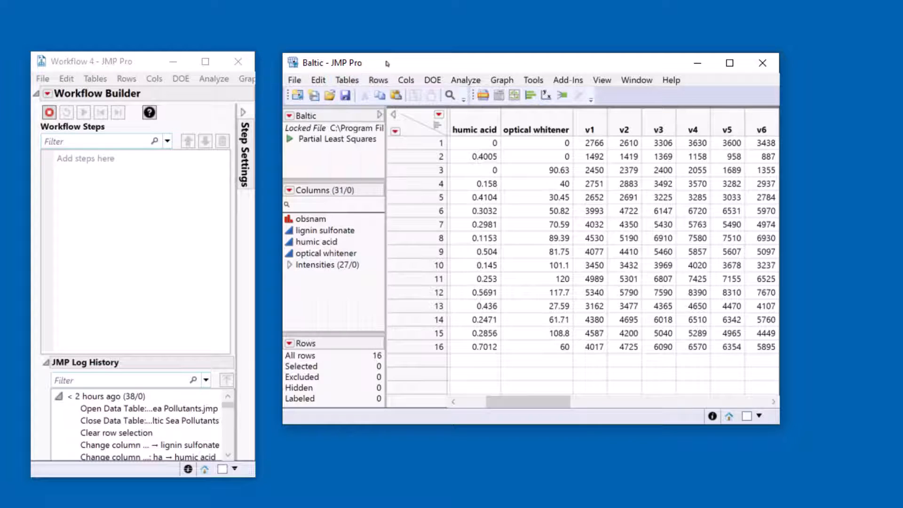
left_click(321, 265)
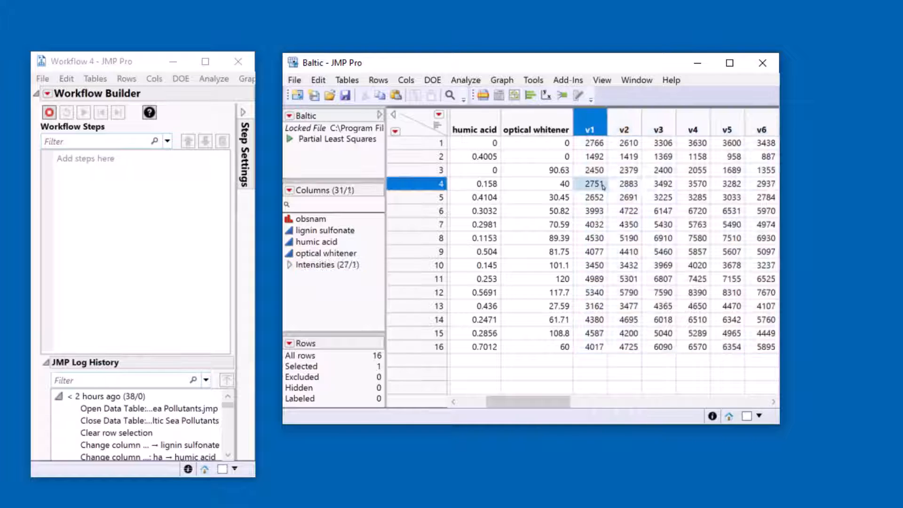
left_click_drag(603, 187, 724, 238)
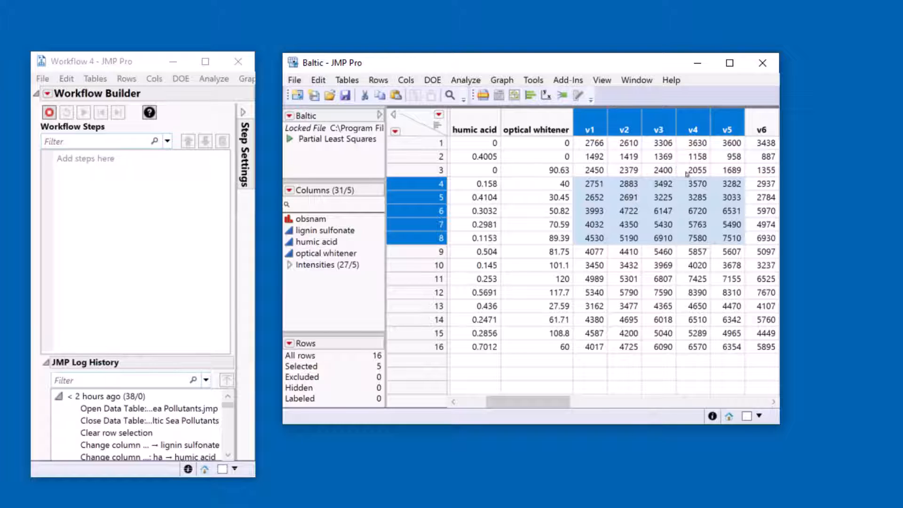
left_click(427, 124)
left_click(409, 134)
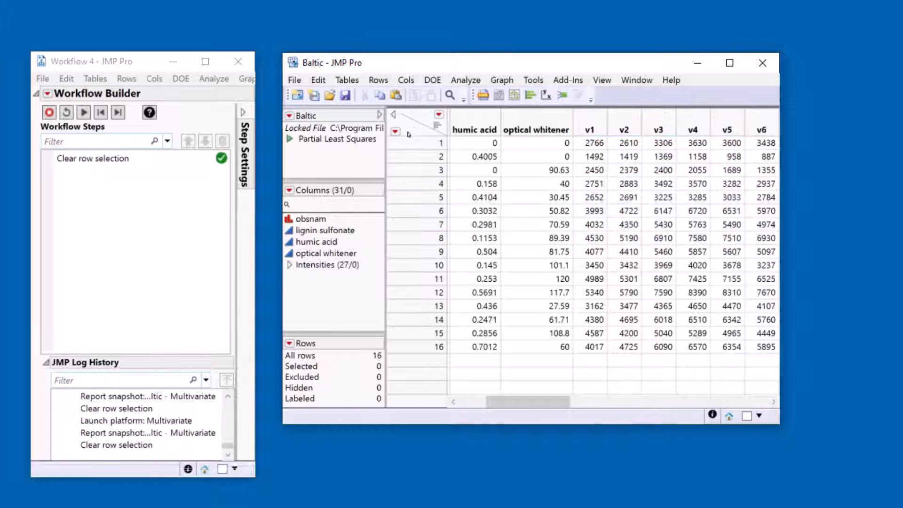
Step: Stack the whole Intensities column group into a new data table and move the new table's window beside the Workflow Builder
left_click(342, 77)
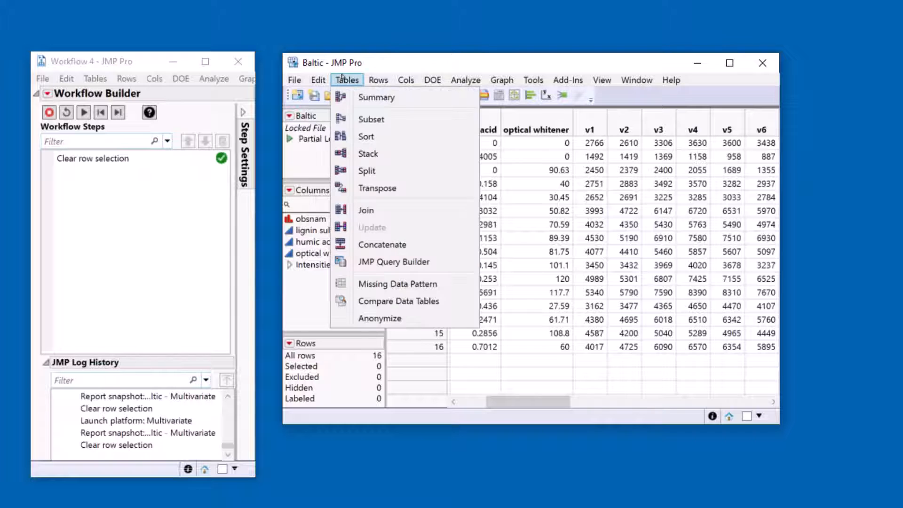
left_click(368, 153)
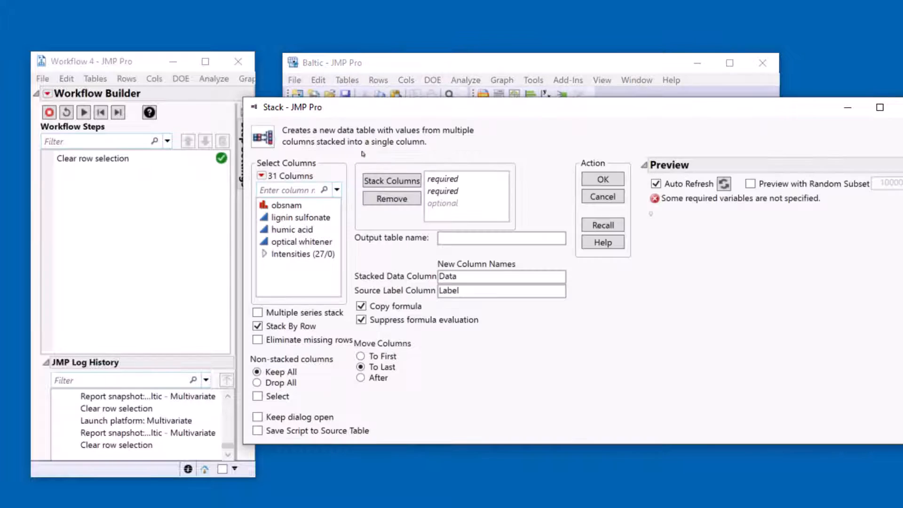
left_click(301, 254)
left_click(391, 182)
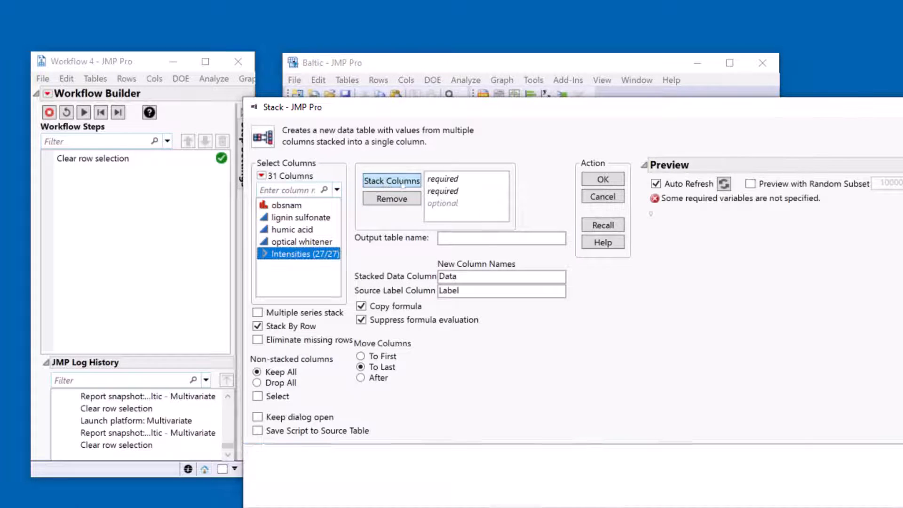
left_click(442, 180)
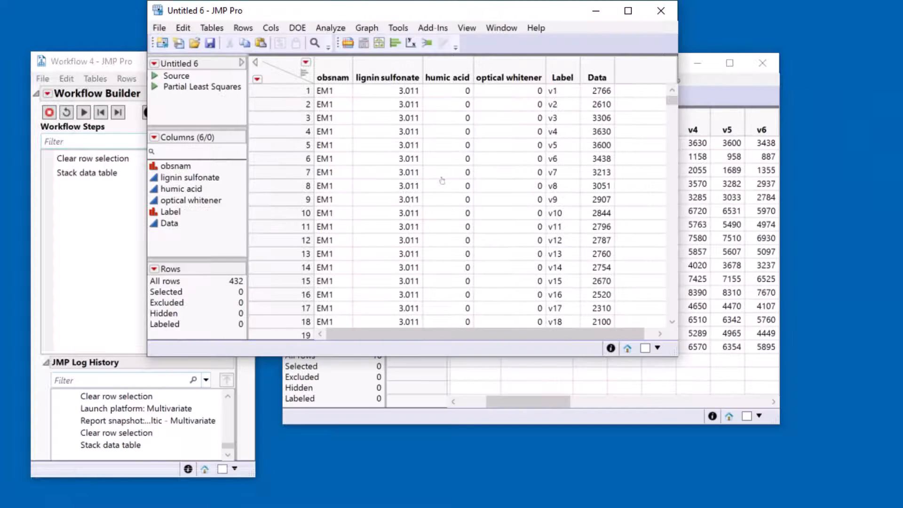
left_click_drag(477, 17, 604, 61)
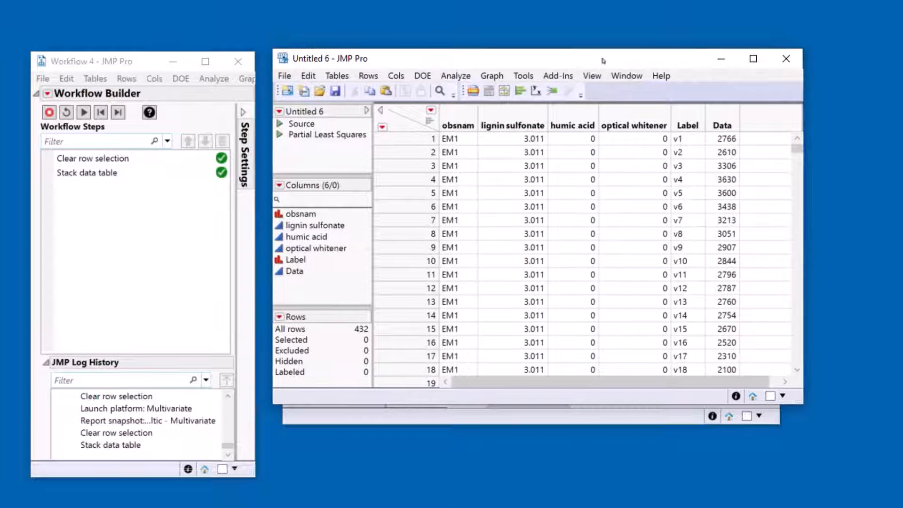
Step: Rename the stacked table's Data column as Intensity
left_click(723, 122)
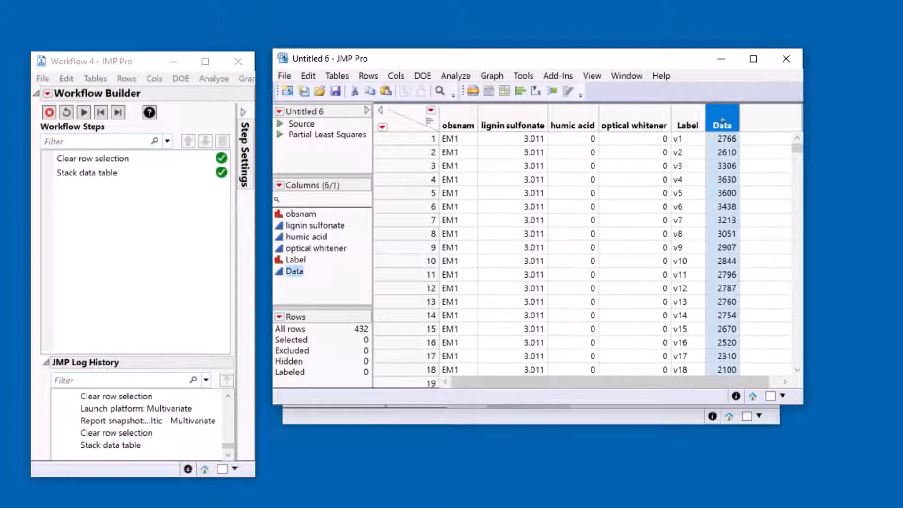
left_click(723, 121)
type("Intensity")
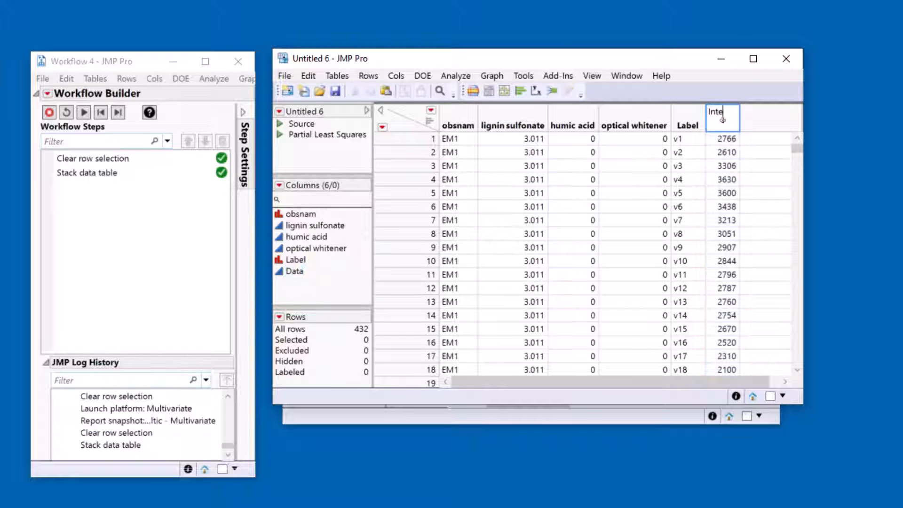
key("Return")
Step: Rename the stacked table's Label column as Frequency and leave no cell or column selected
left_click(681, 123)
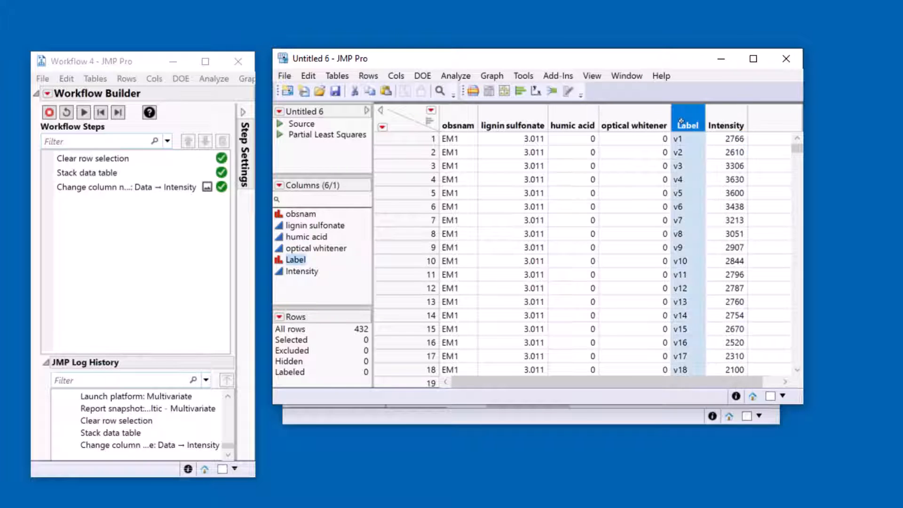
left_click(682, 122)
type("Freuw")
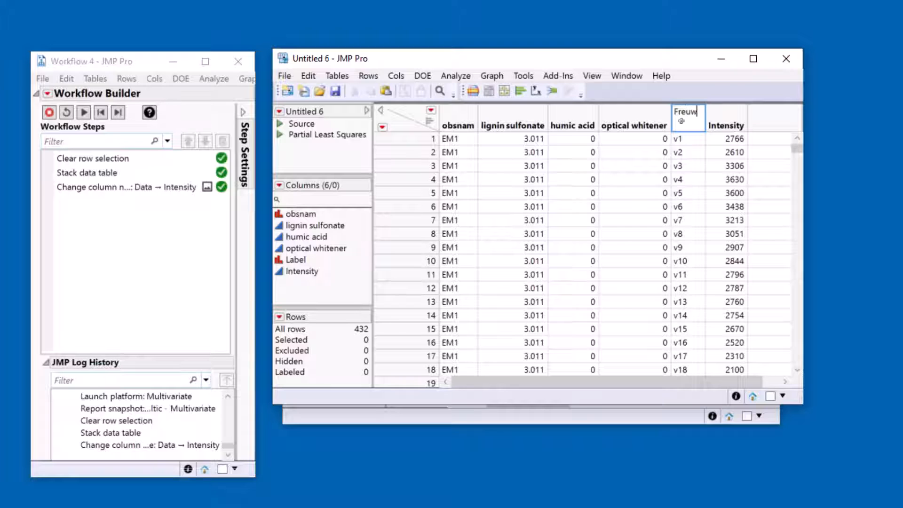
key("BackSpace")
key("BackSpace")
type("quency")
key("Return")
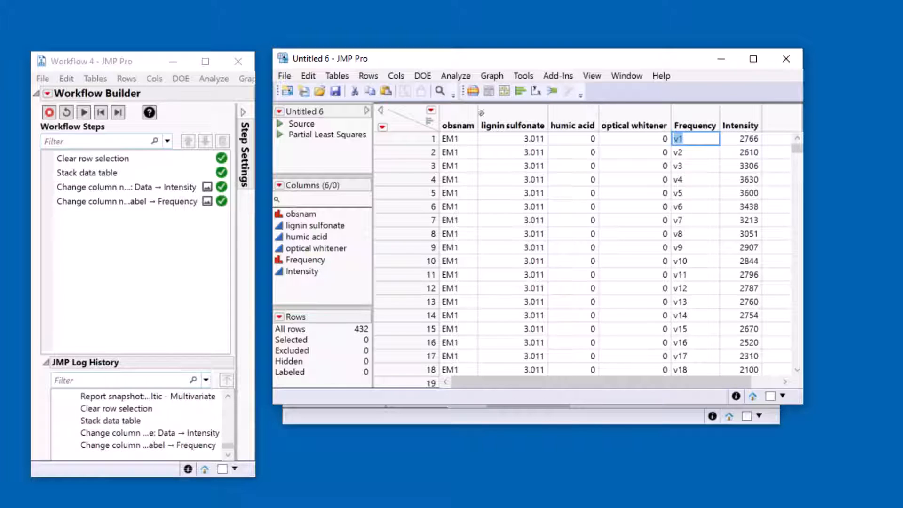
left_click(404, 115)
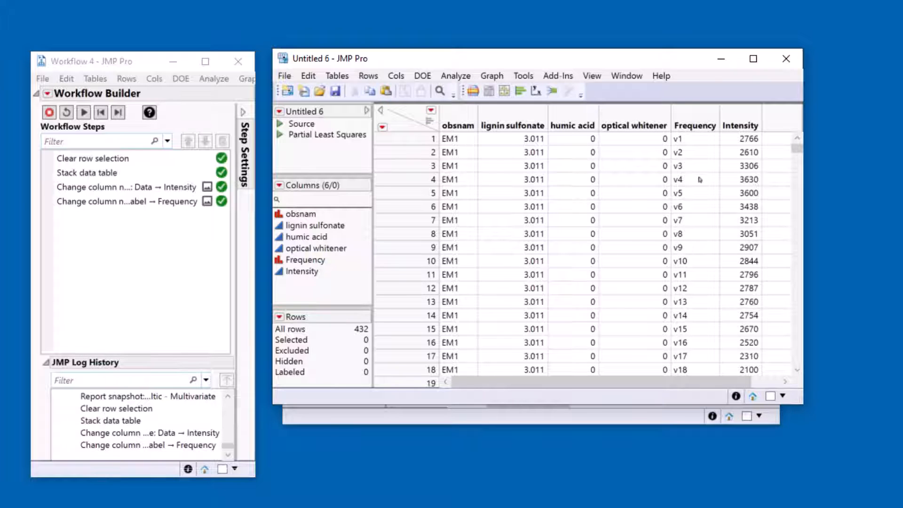
Step: Recode the Frequency column in place, replacing the string "v" with nothing in all its values
left_click(699, 117)
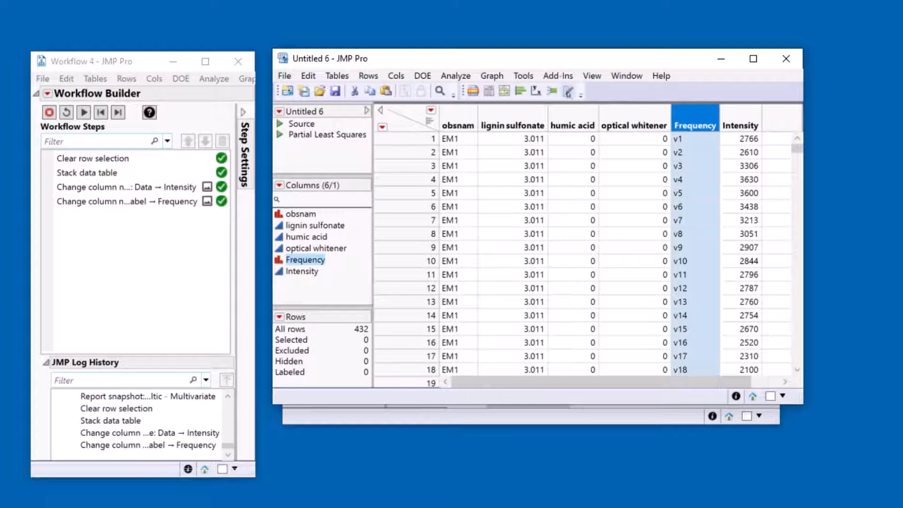
left_click(568, 92)
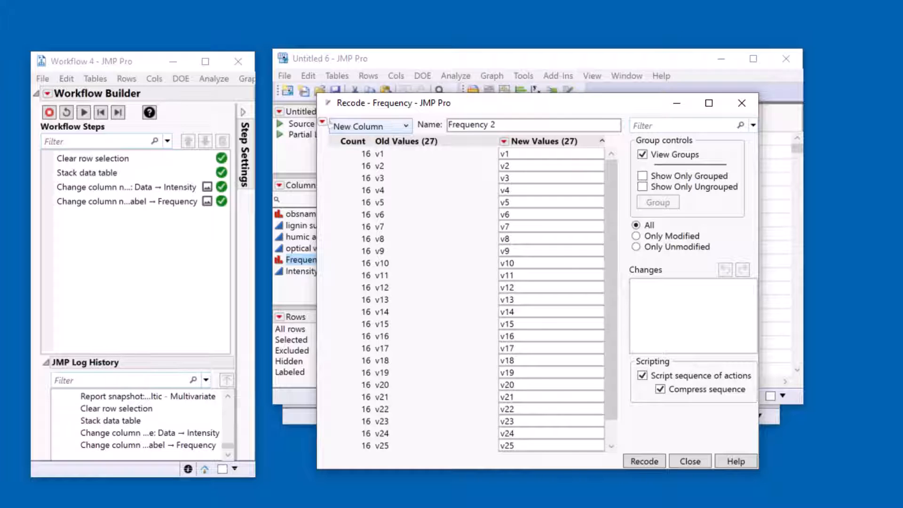
left_click(323, 124)
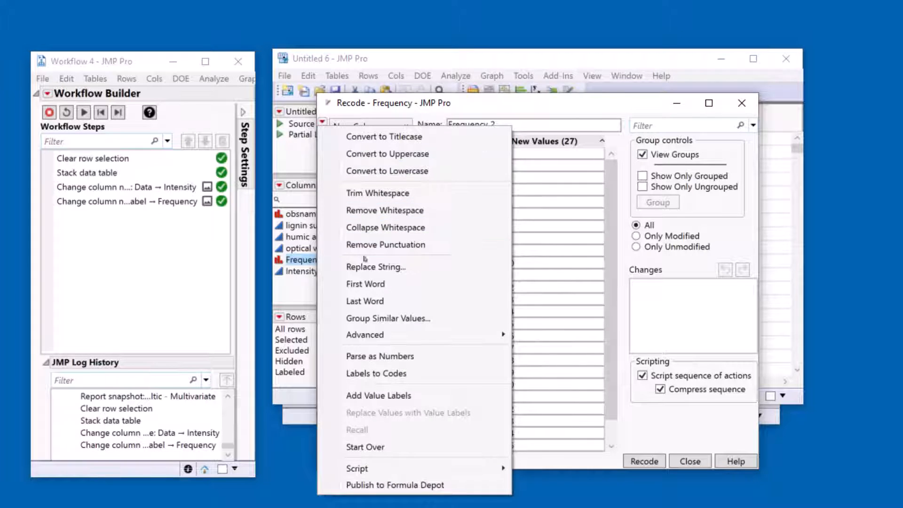
left_click(382, 265)
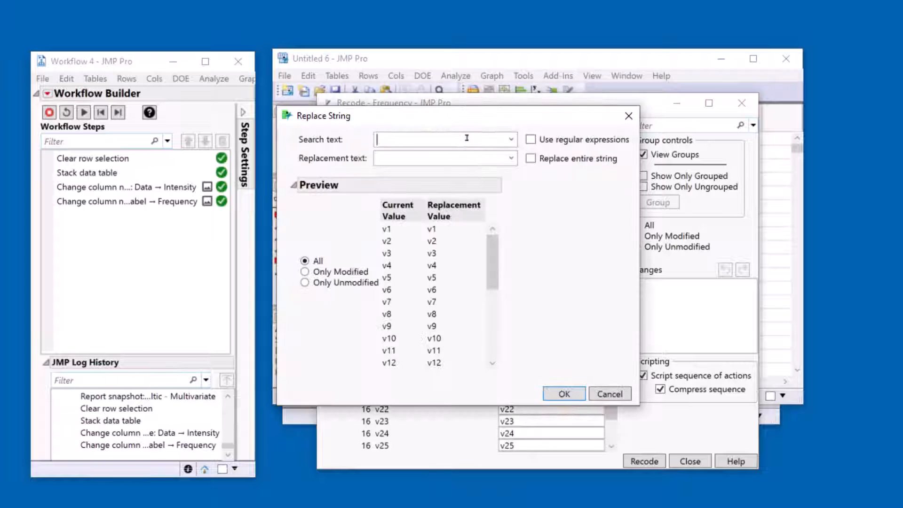
type("v")
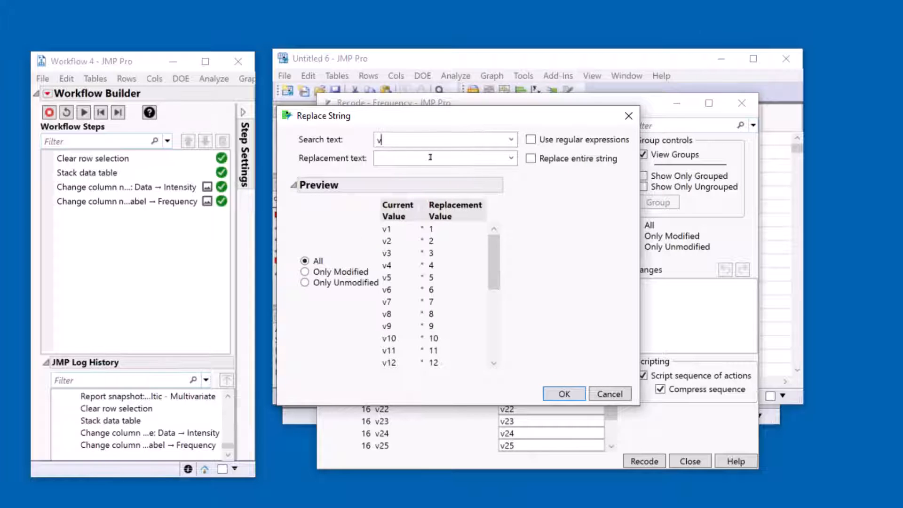
left_click(564, 393)
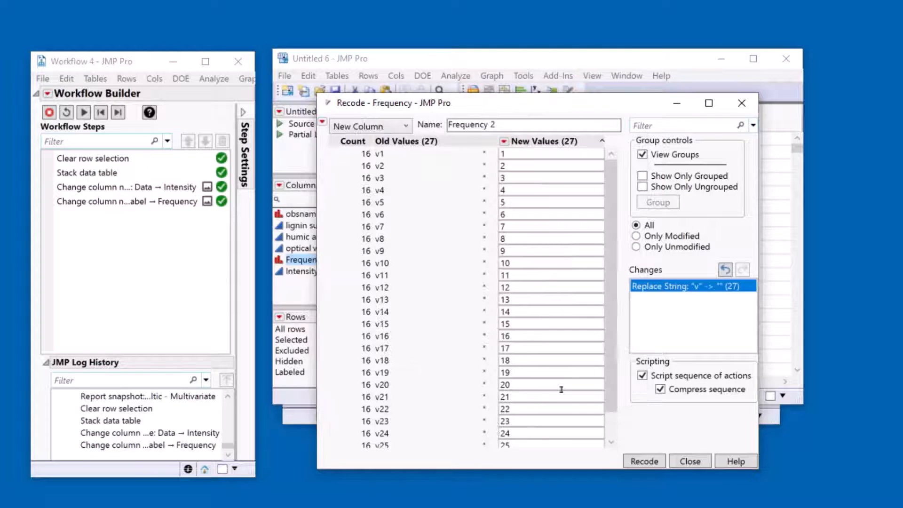
left_click(374, 127)
left_click(360, 167)
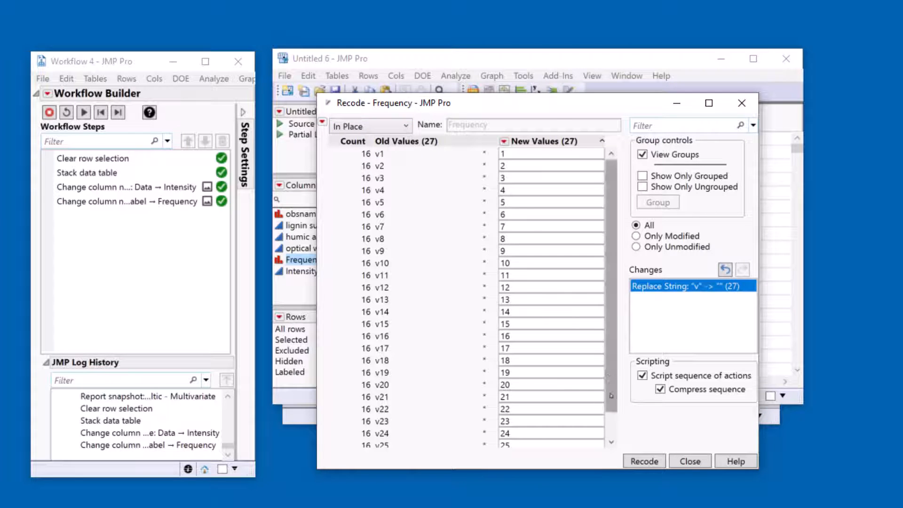
left_click(649, 460)
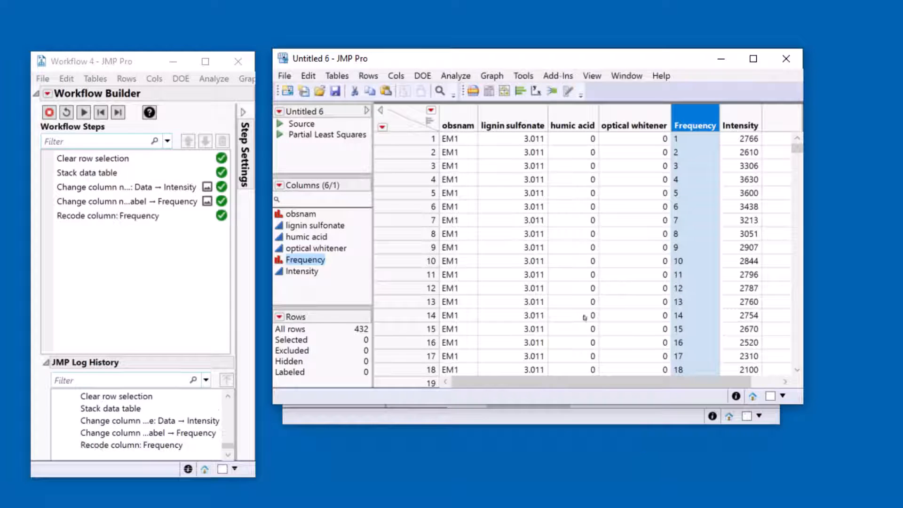
Step: Set the Frequency column's data type to Numeric and its modeling type to Continuous, and clear the column selection
double_click(701, 120)
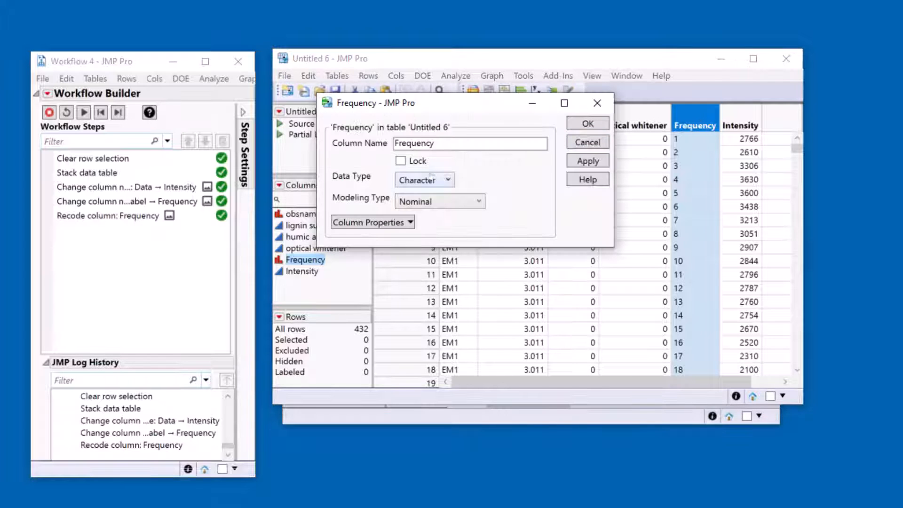
left_click(431, 179)
left_click(428, 196)
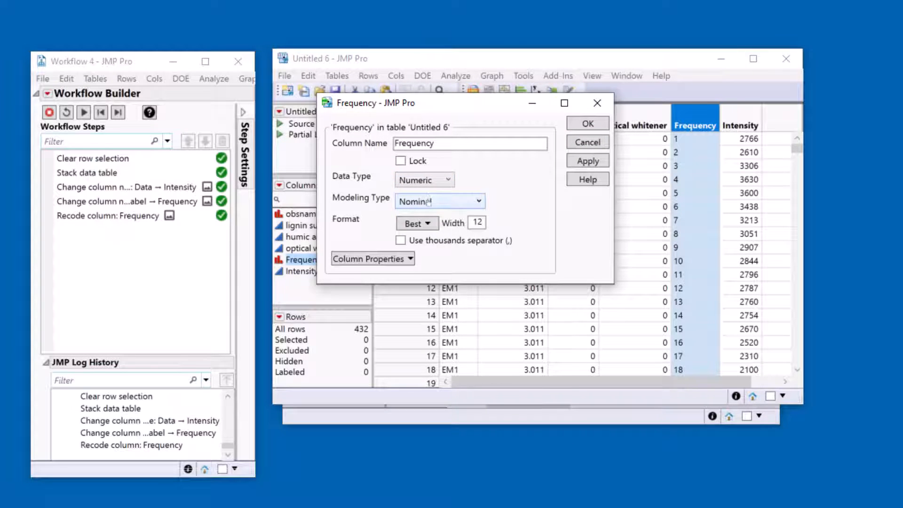
left_click(428, 200)
left_click(434, 217)
left_click(581, 124)
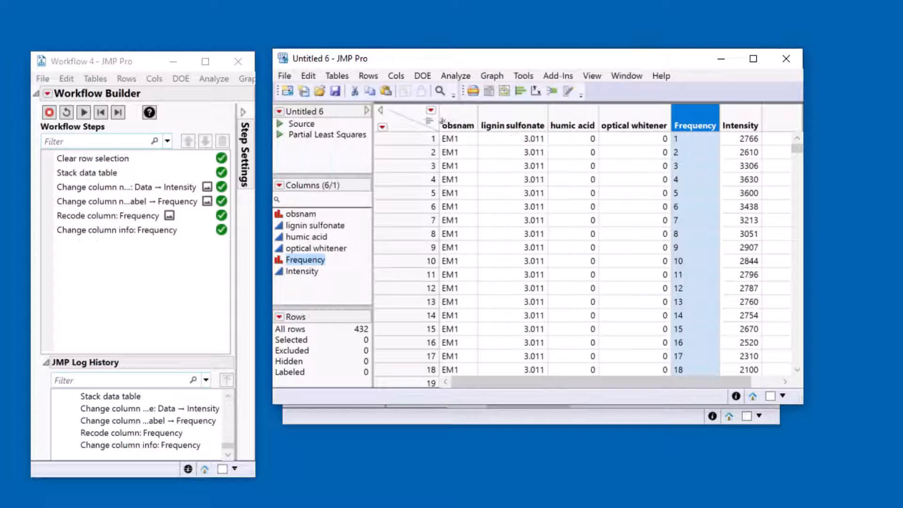
left_click(414, 116)
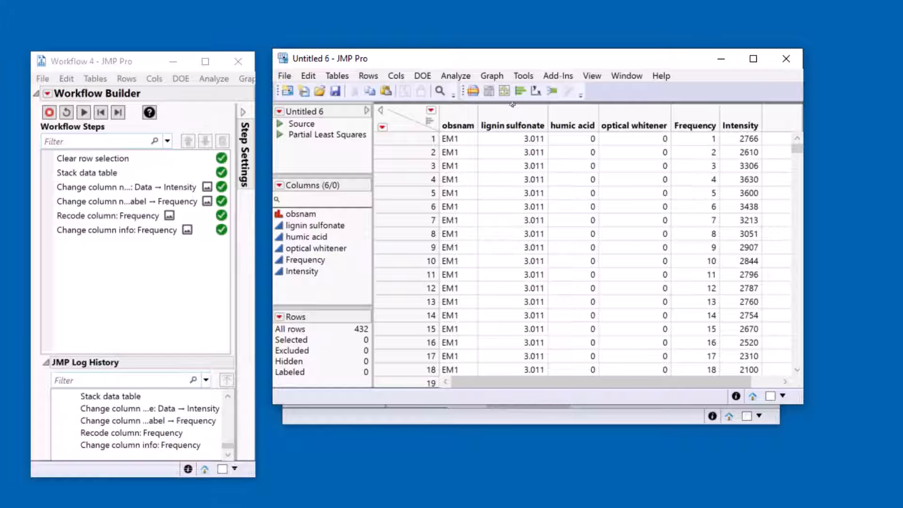
Step: Create a Graph Builder plot of Intensity against Frequency and move its window so the whole graph fits on screen
left_click(492, 76)
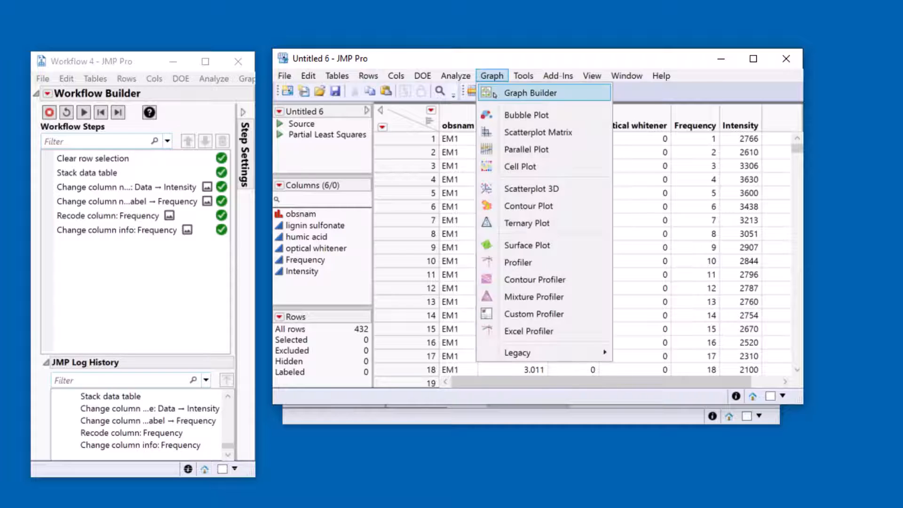
left_click(495, 93)
left_click(301, 219)
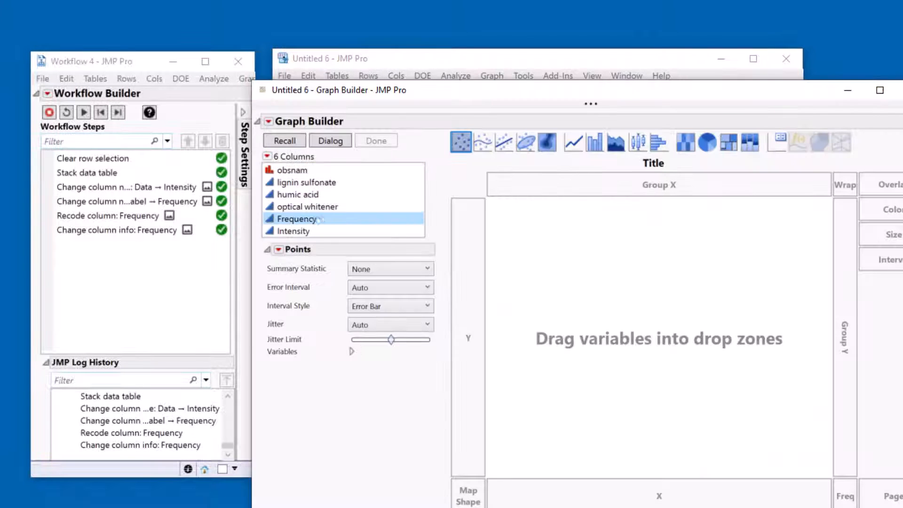
left_click(301, 231, "shift")
left_click_drag(312, 220, 626, 343)
left_click_drag(623, 99, 552, 41)
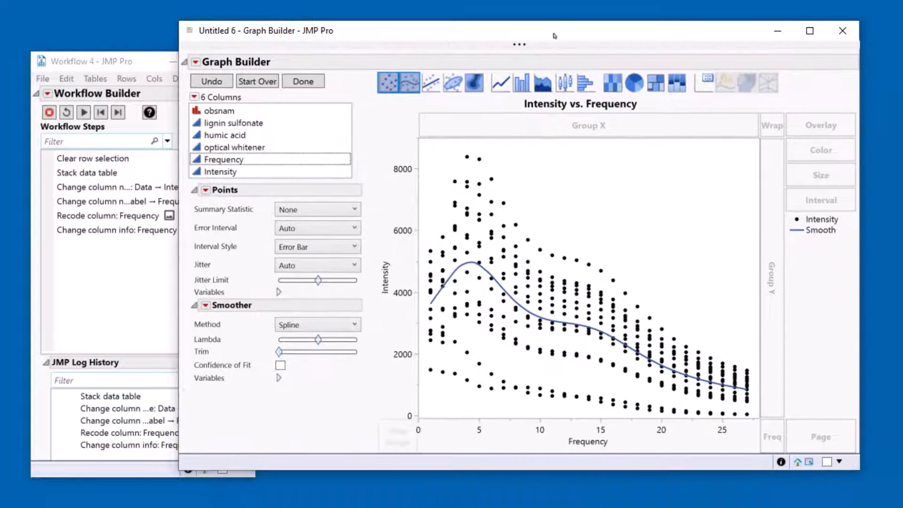
Step: Overlay the Intensity vs. Frequency graph by obsnam and adjust the Graph Builder window's position
left_click(210, 112)
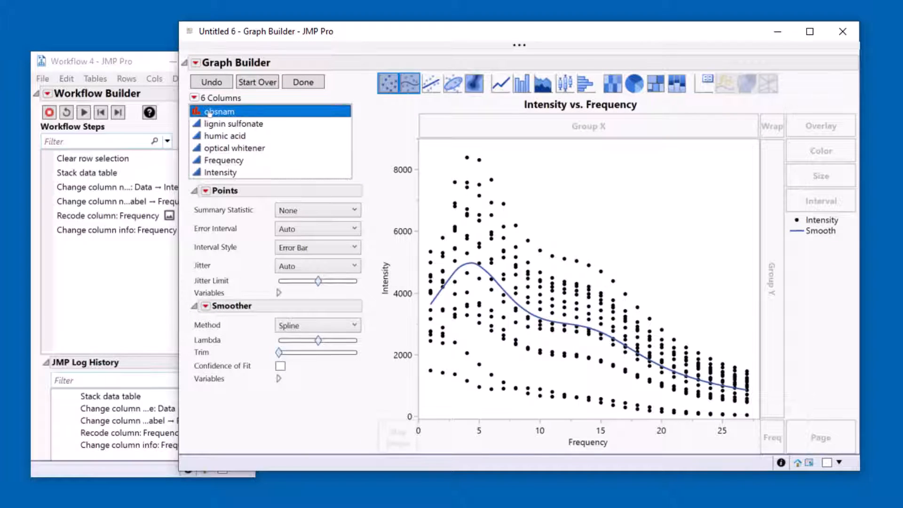
left_click_drag(210, 113, 826, 124)
left_click_drag(677, 33, 648, 27)
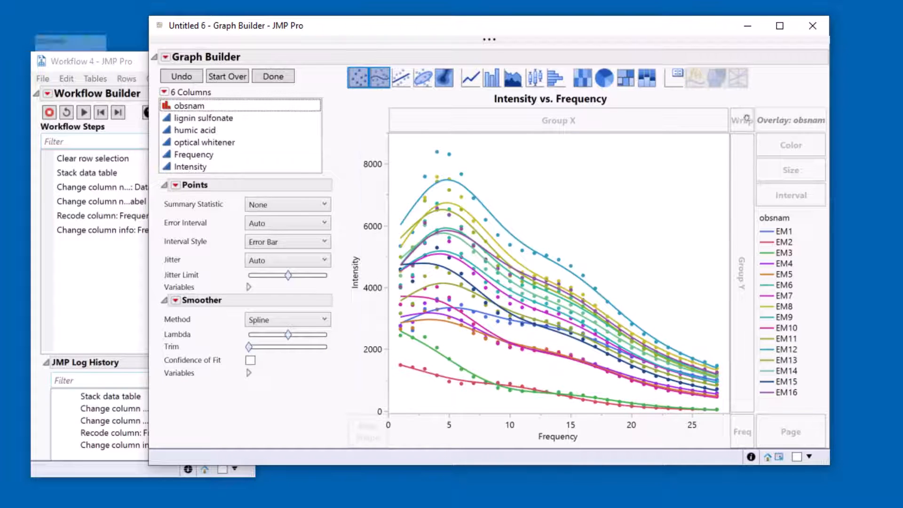
Step: Wrap the graph by obsnam instead of overlaying it, remove the points to keep only the smoother, and finish the graph
left_click_drag(746, 118, 744, 117)
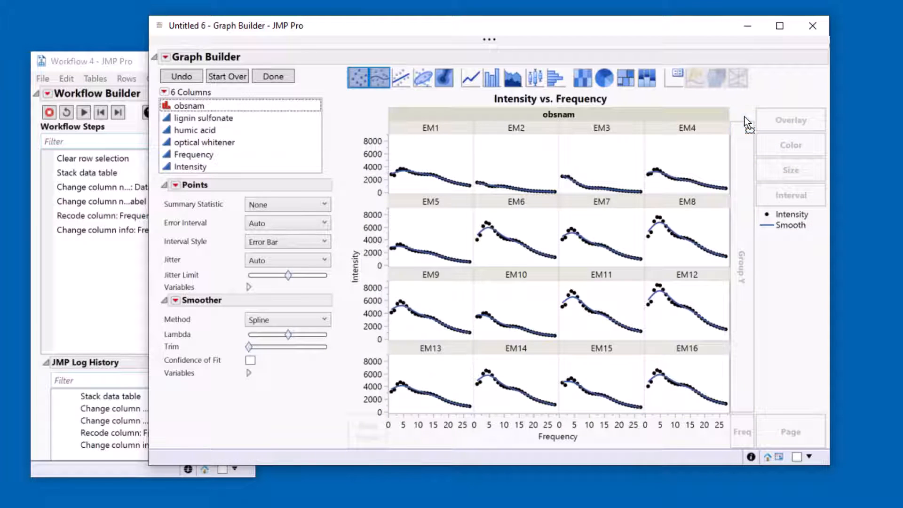
left_click(358, 78, "shift")
left_click(273, 76)
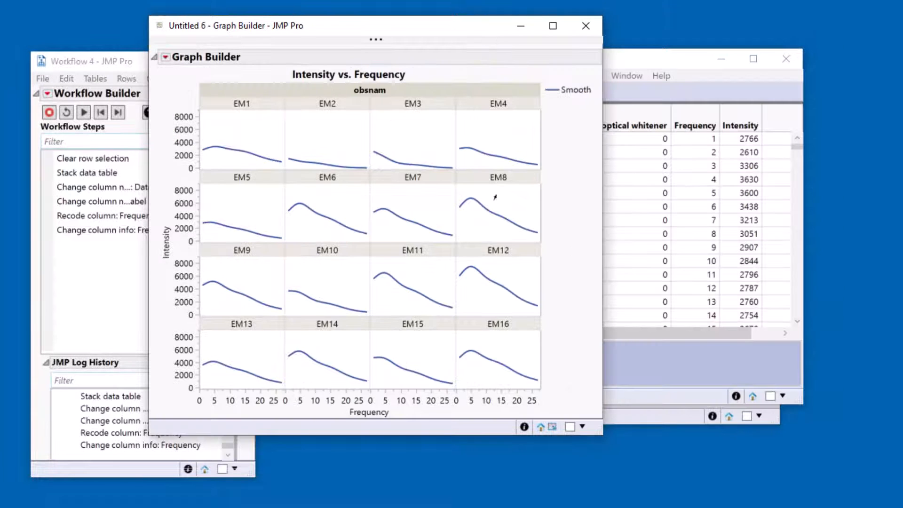
Step: Resize and reposition the Graph Builder window beside the workflow window so that all sixteen obsnam panels remain readable
left_click_drag(598, 434, 438, 464)
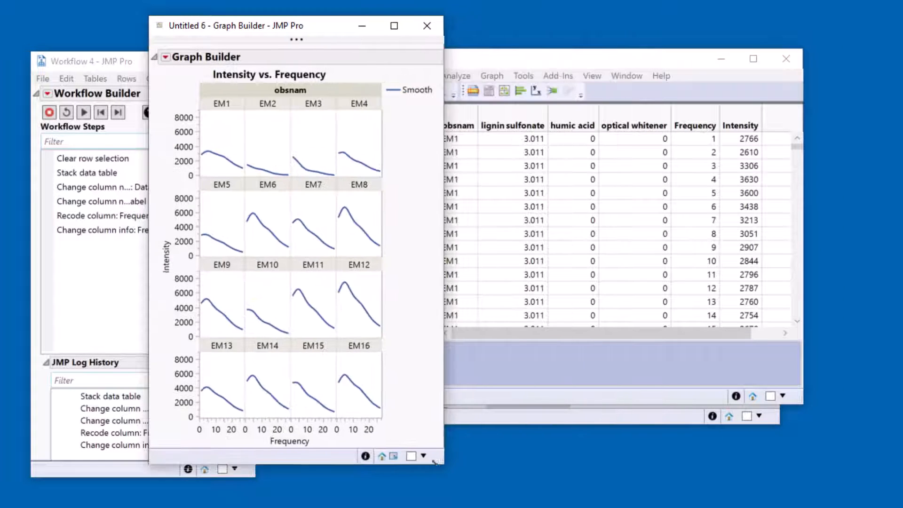
left_click_drag(327, 31, 577, 33)
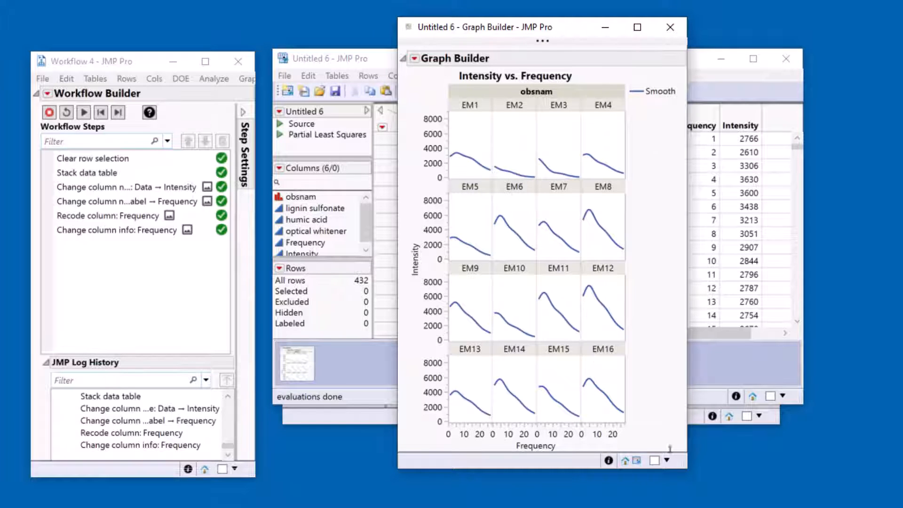
left_click_drag(685, 467, 666, 471)
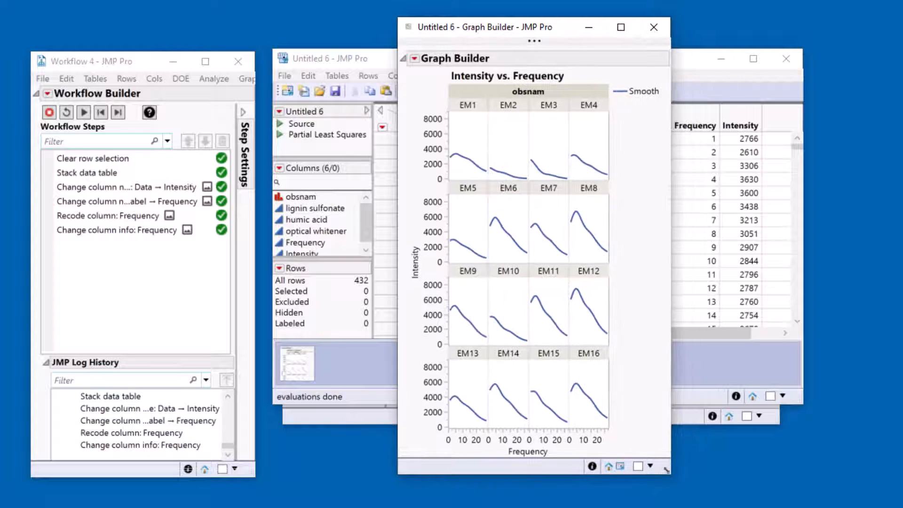
left_click_drag(535, 32, 489, 27)
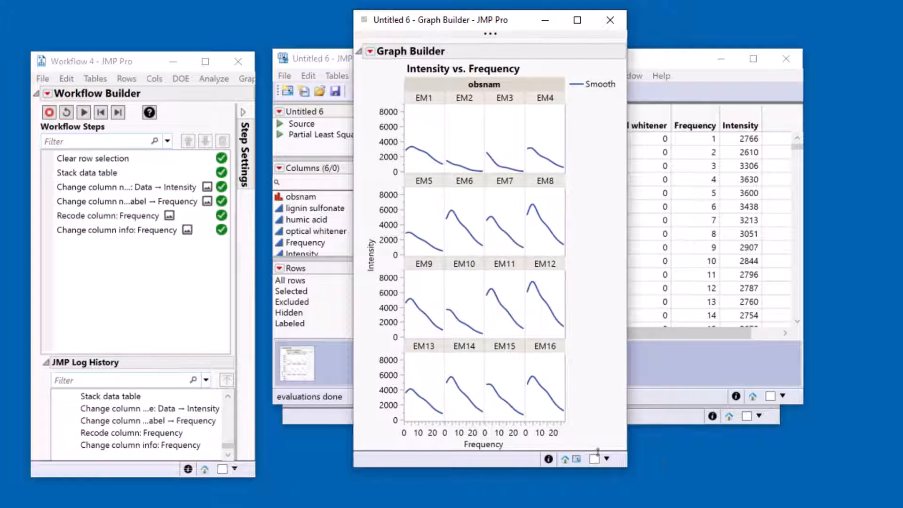
left_click_drag(618, 461, 756, 460)
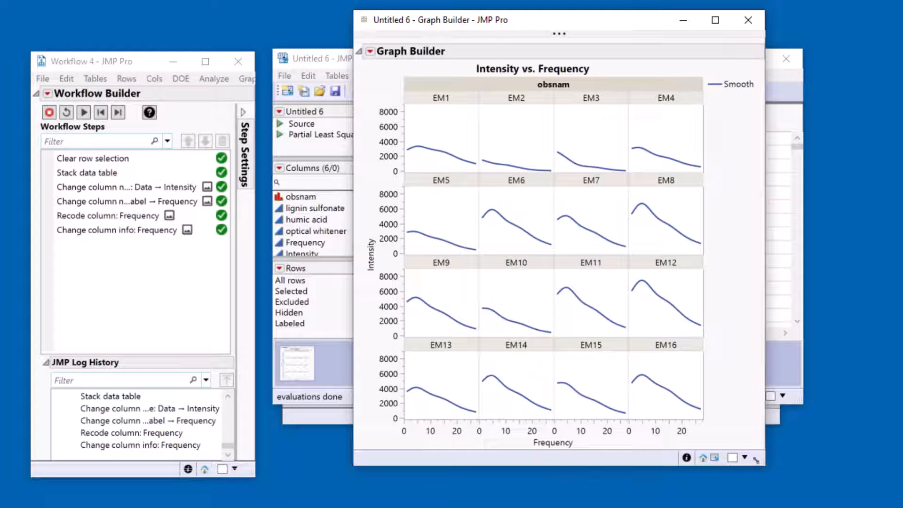
Step: Replace the smoother in the Intensity vs. Frequency graph with a Line element, finish the graph, and narrow its window
left_click(371, 51)
left_click(401, 67)
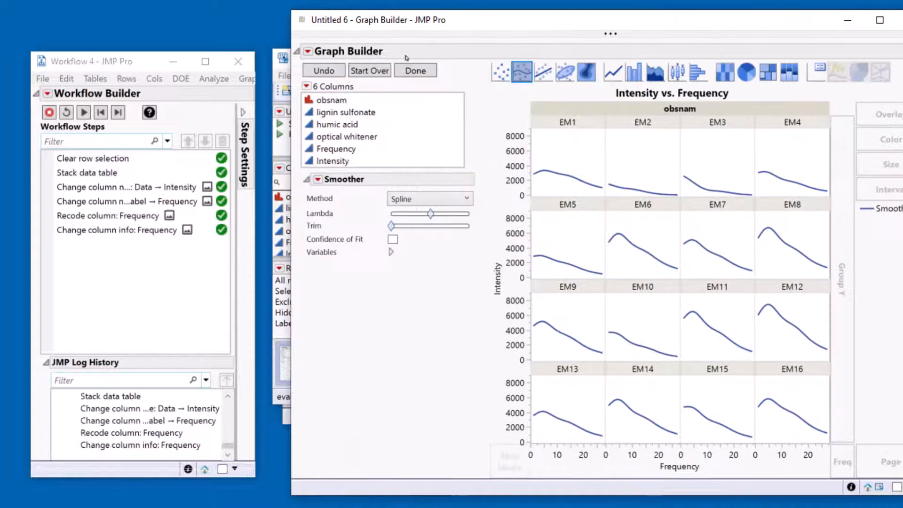
left_click_drag(598, 25, 514, 34)
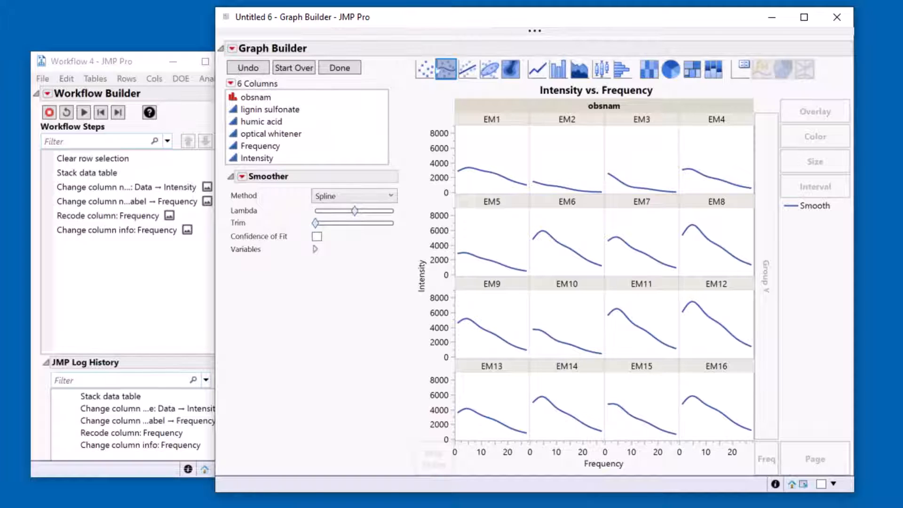
left_click(536, 71)
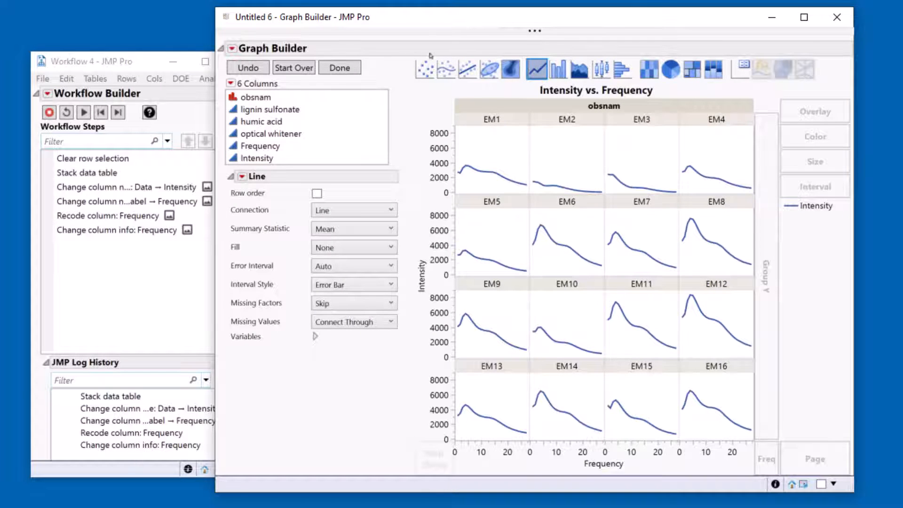
left_click(341, 67)
left_click_drag(340, 19, 420, 22)
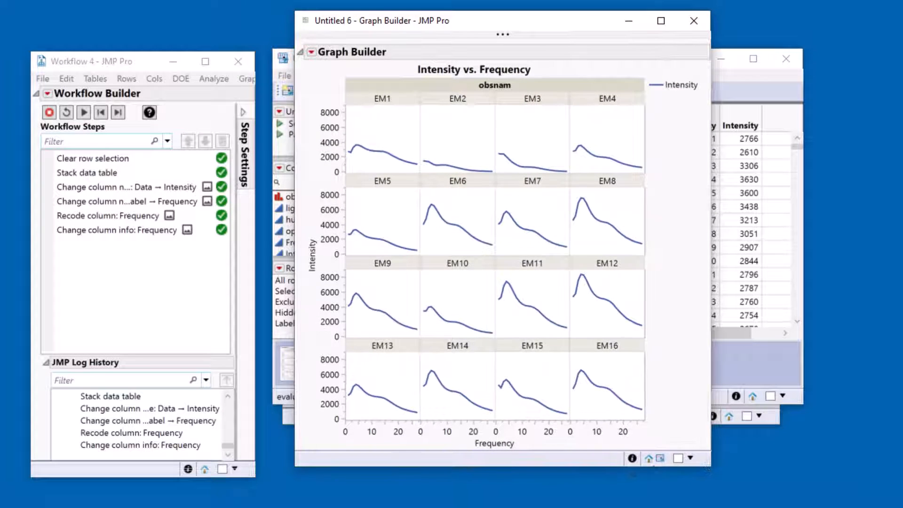
left_click_drag(708, 467, 617, 480)
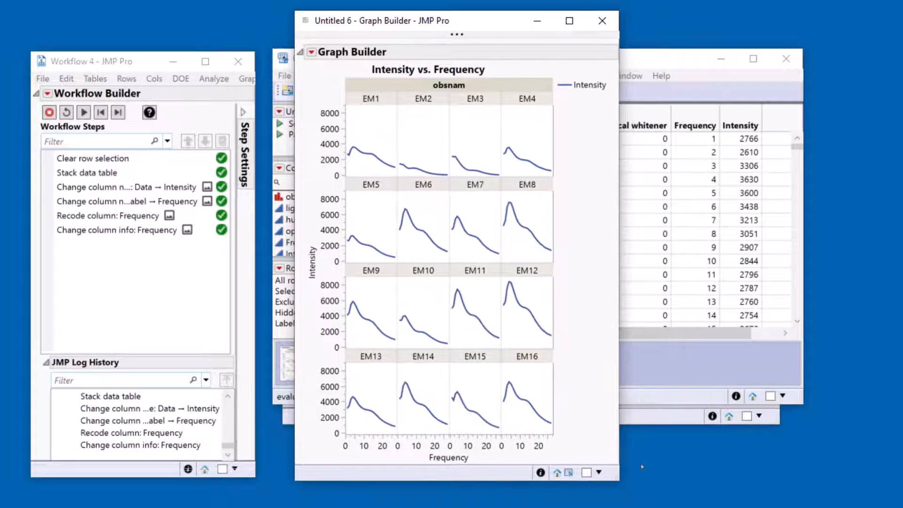
Step: Compare the spectrum shapes by highlighting the EM8 and EM12 curves together, EM5 and EM10 each with EM15, and individual curves
left_click(511, 221)
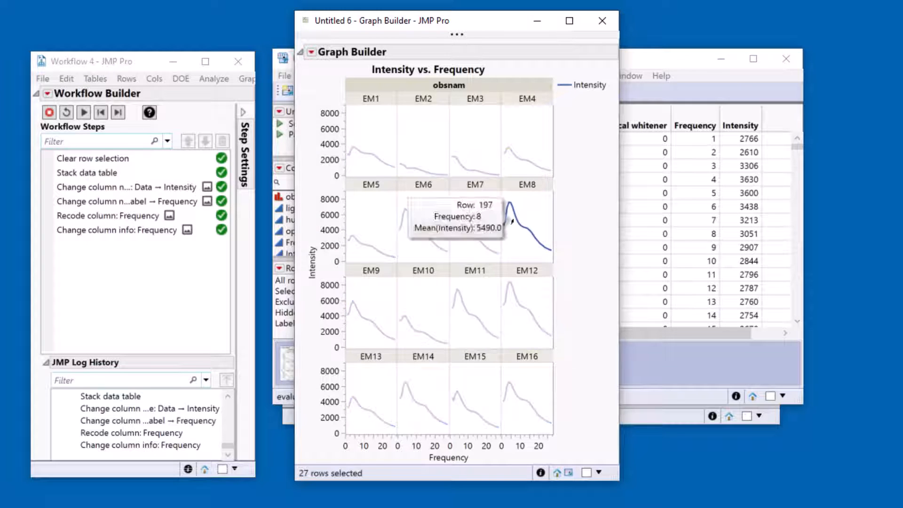
left_click(518, 302, "ctrl")
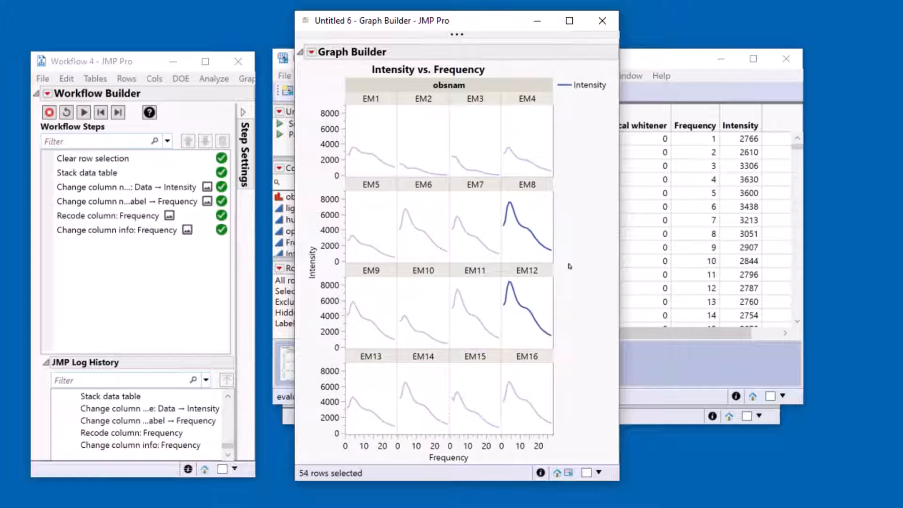
left_click(360, 247)
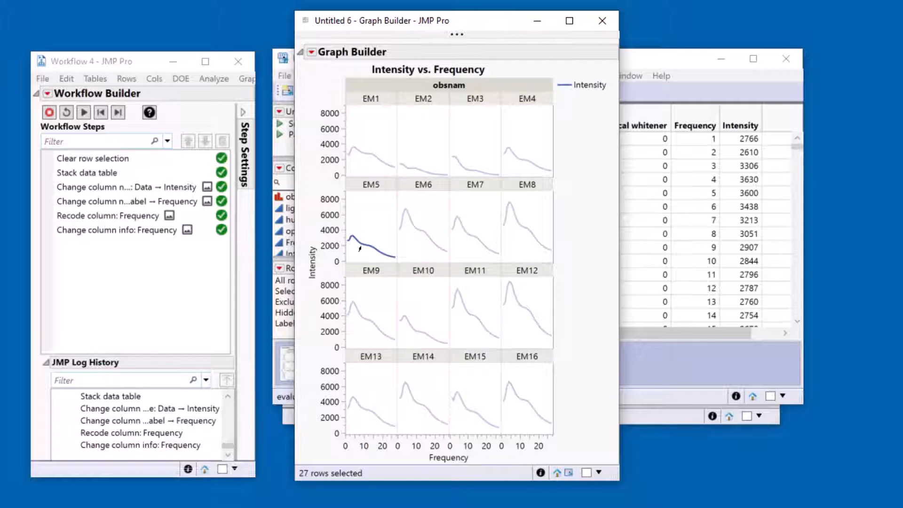
left_click(465, 415, "ctrl")
left_click(412, 333)
left_click(461, 402, "ctrl")
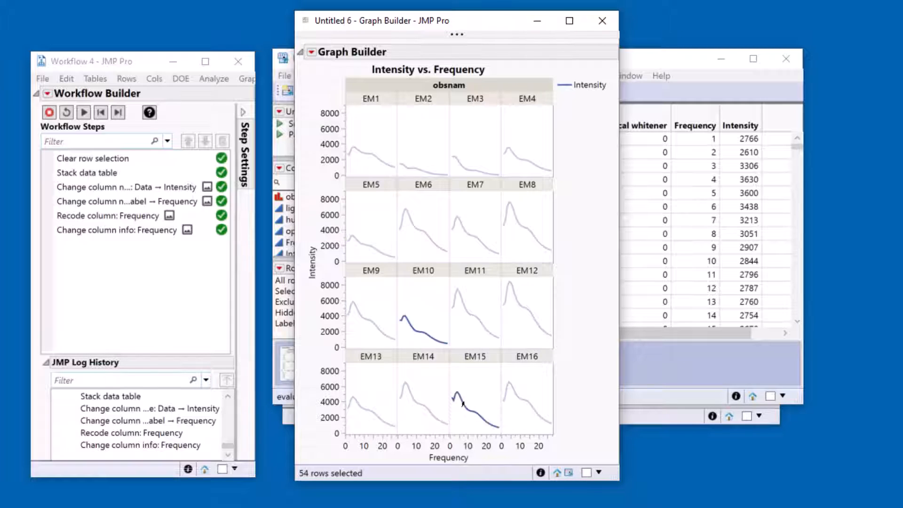
left_click(525, 307)
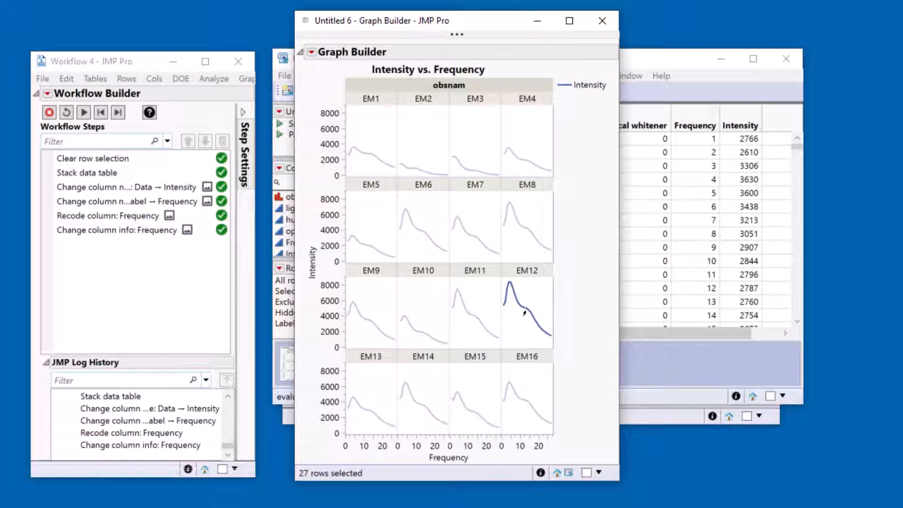
left_click(530, 232)
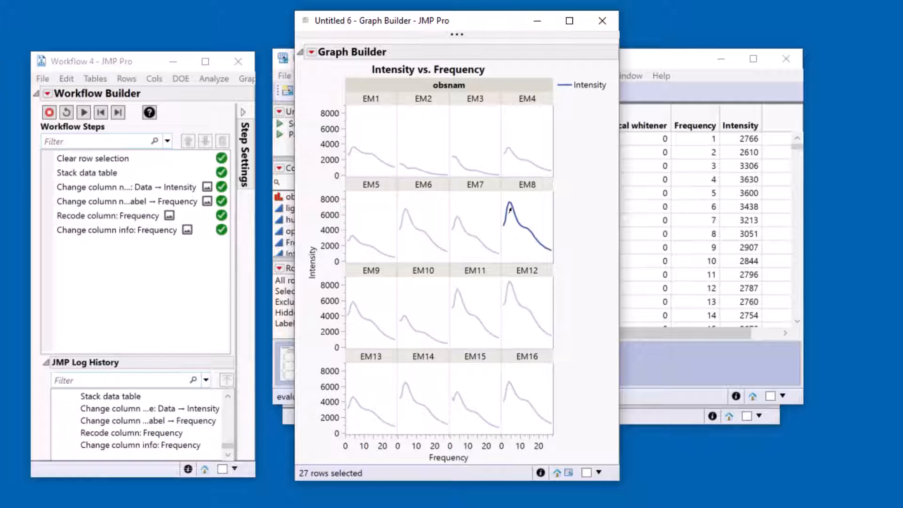
left_click(472, 414)
left_click(366, 247)
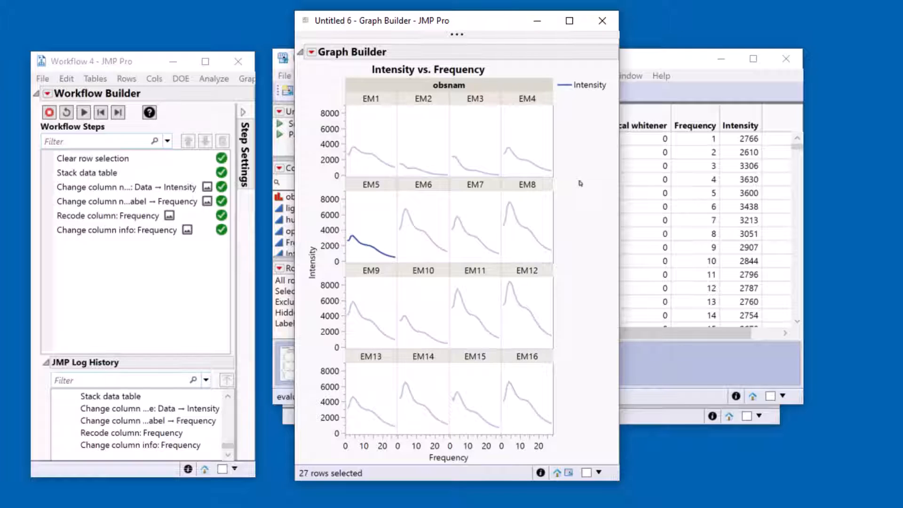
Step: Close the graph so it is recorded in the workflow, and stop the recording and reset the workflow
left_click(98, 58)
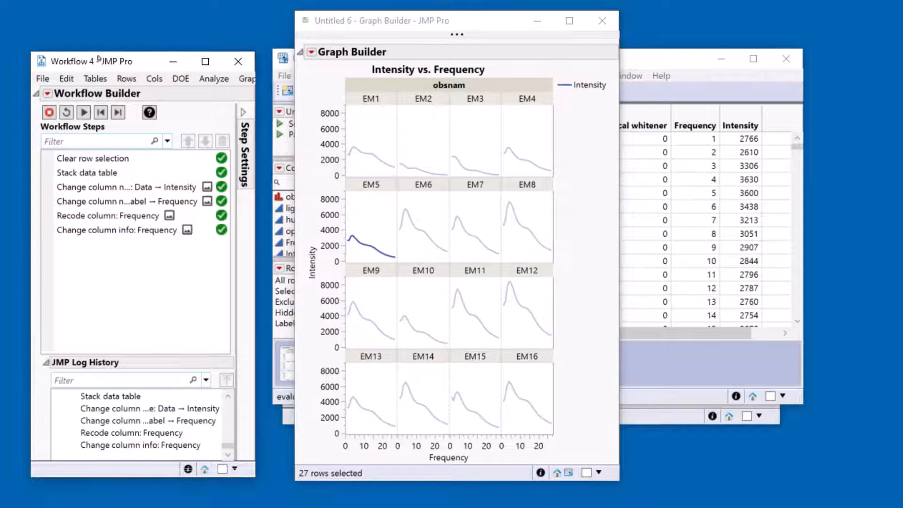
left_click(603, 20)
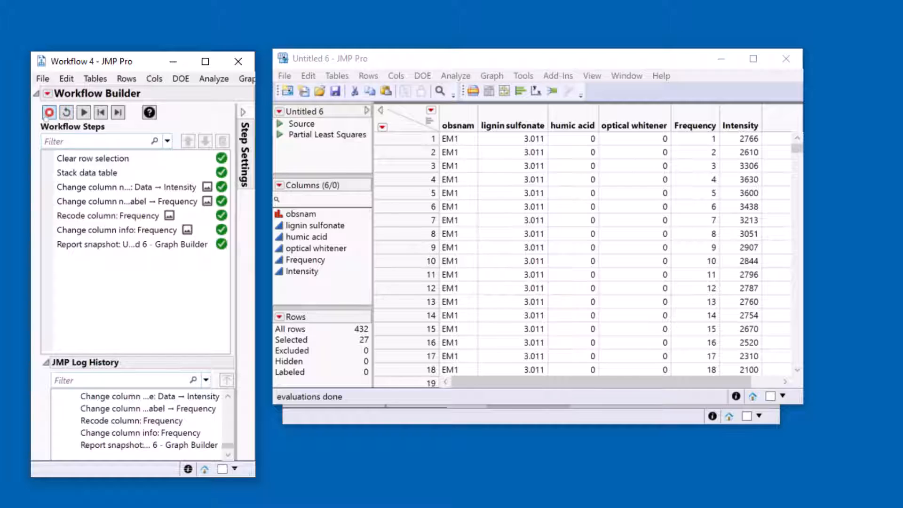
left_click(49, 112)
left_click(66, 113)
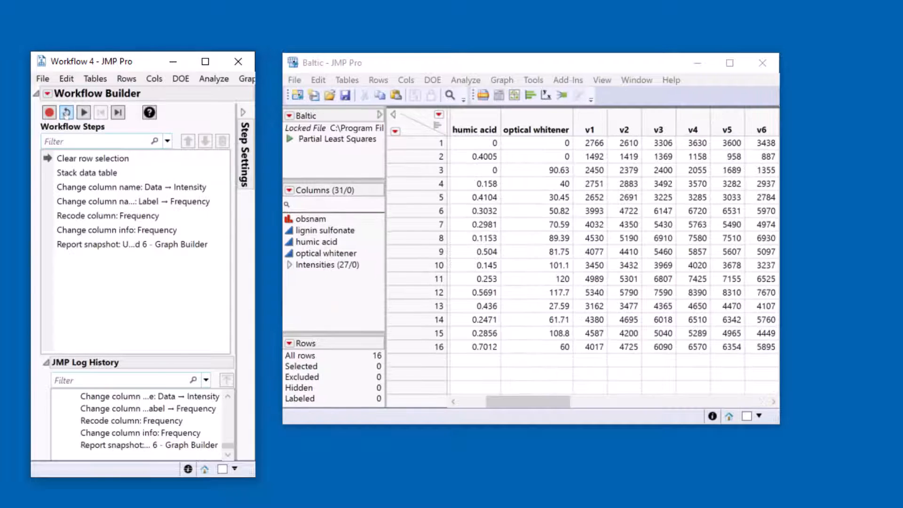
Step: Launch K Means Cluster on the Baltic table with the Intensities column group as the Y columns
left_click(498, 61)
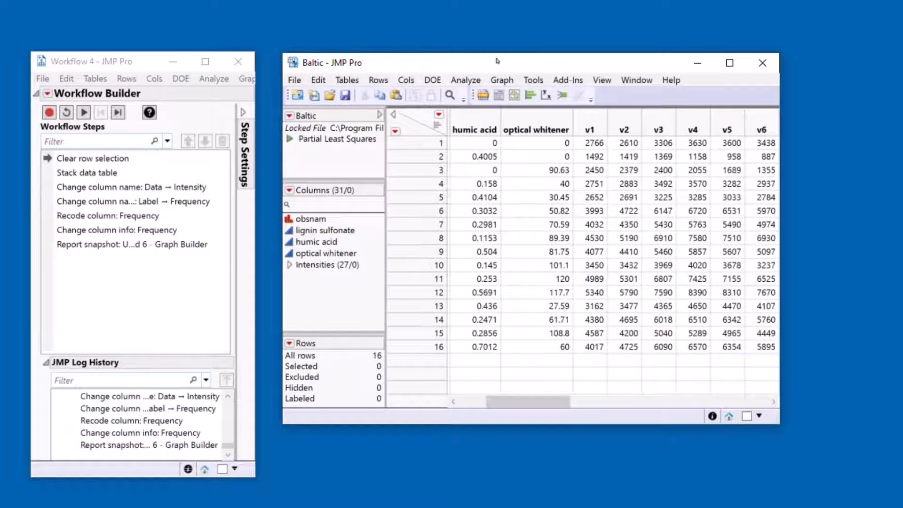
left_click(320, 265)
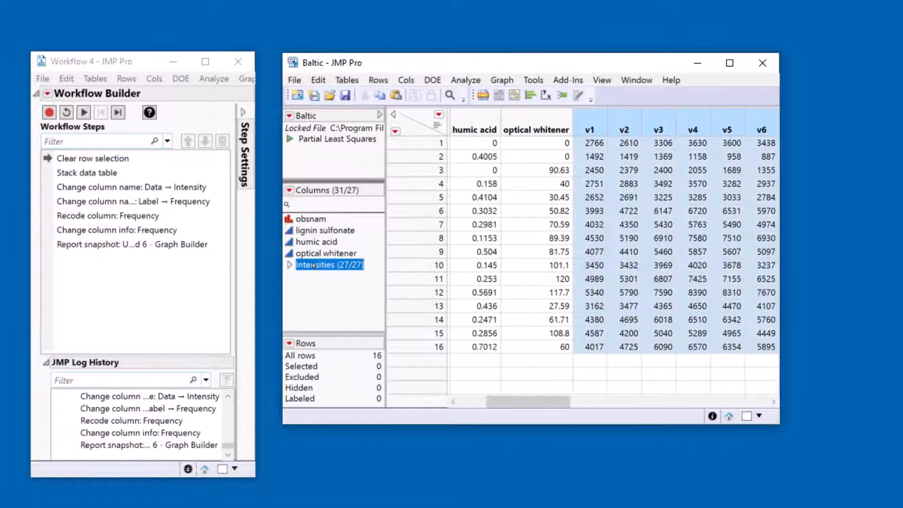
left_click(466, 80)
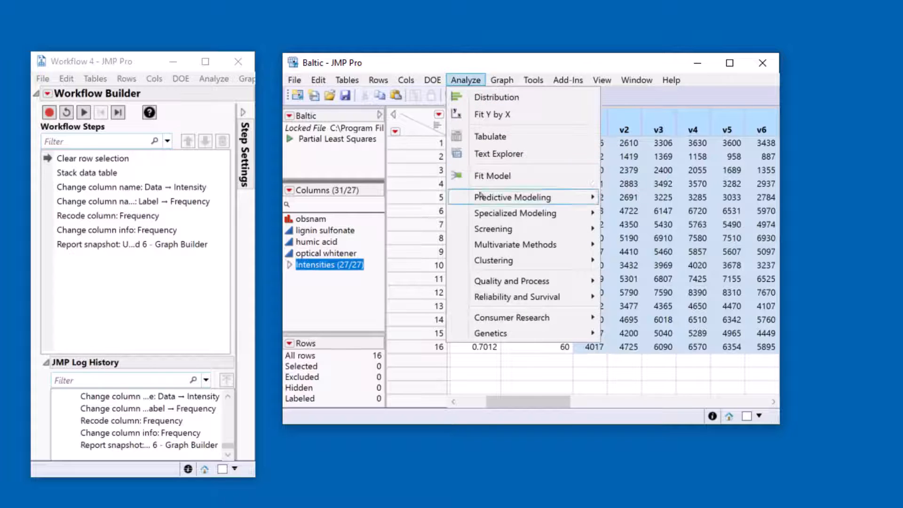
mouse_move(495, 258)
left_click(636, 278)
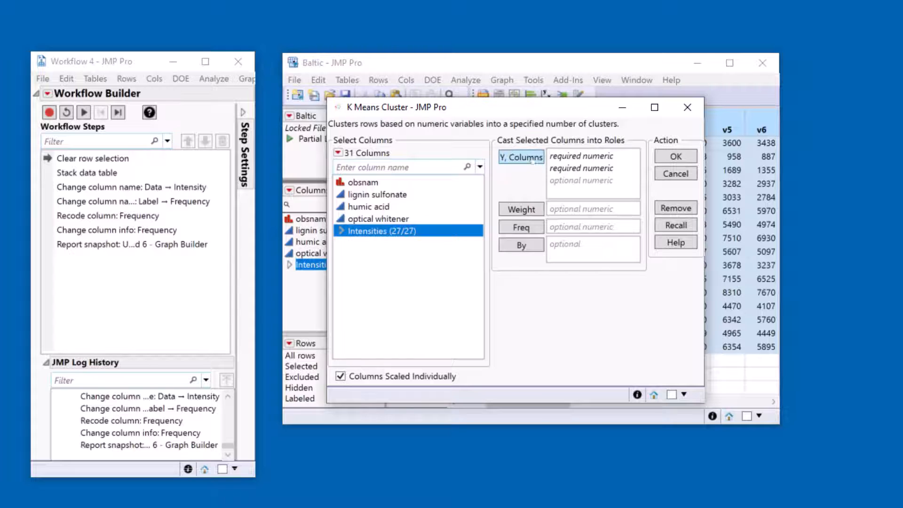
left_click(533, 160)
left_click(676, 156)
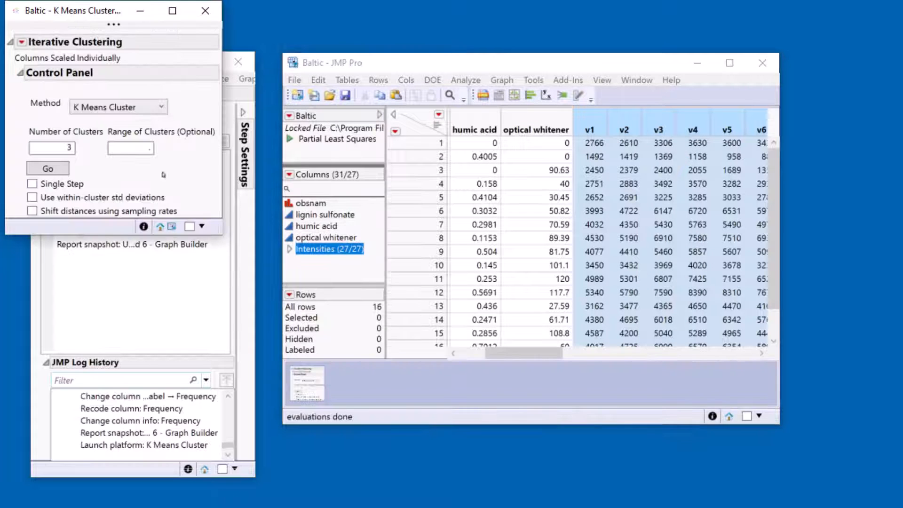
Step: Run the K Means clustering with 4 clusters and reposition the report window
double_click(54, 155)
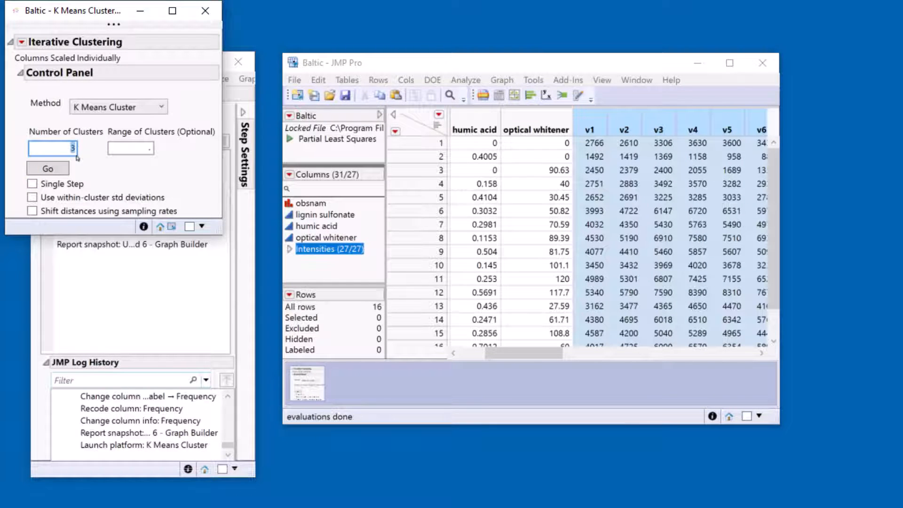
type("4")
left_click(48, 168)
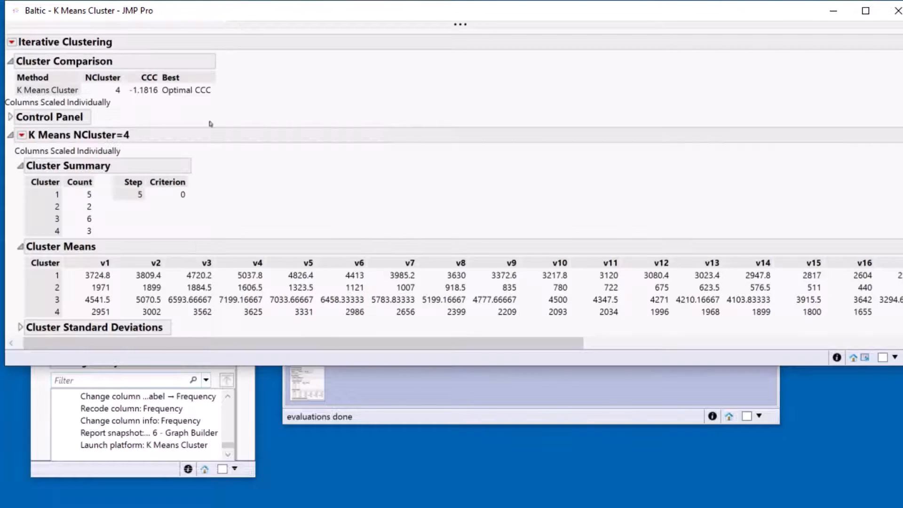
left_click_drag(306, 16, 318, 40)
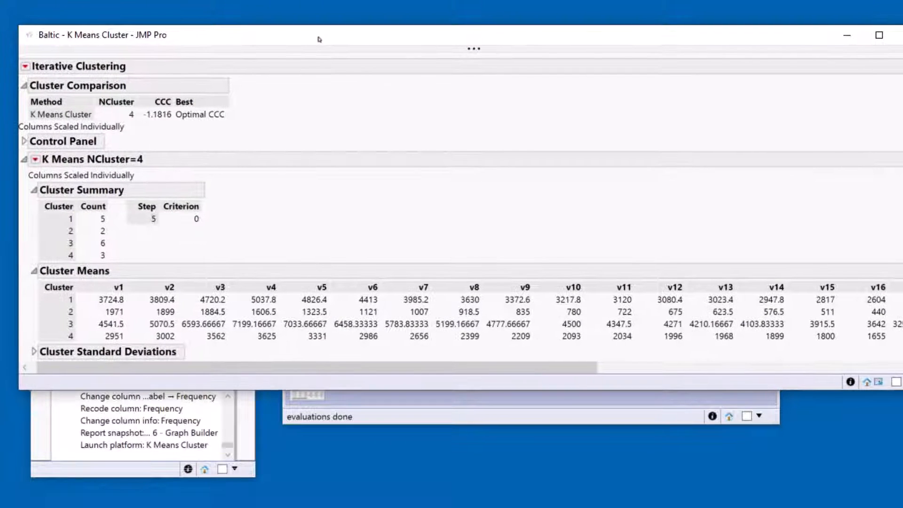
Step: Save the clusters from the four-cluster K Means result to the Baltic table and close the report
left_click(33, 160)
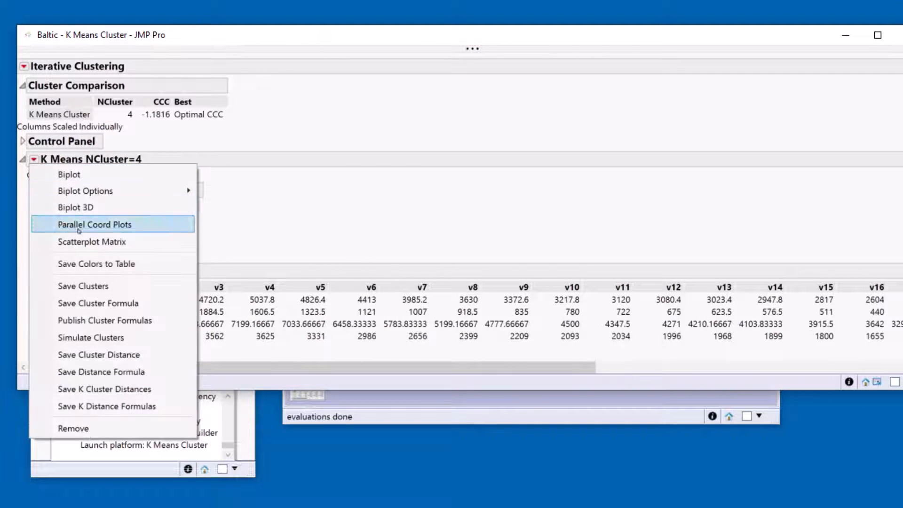
left_click(108, 285)
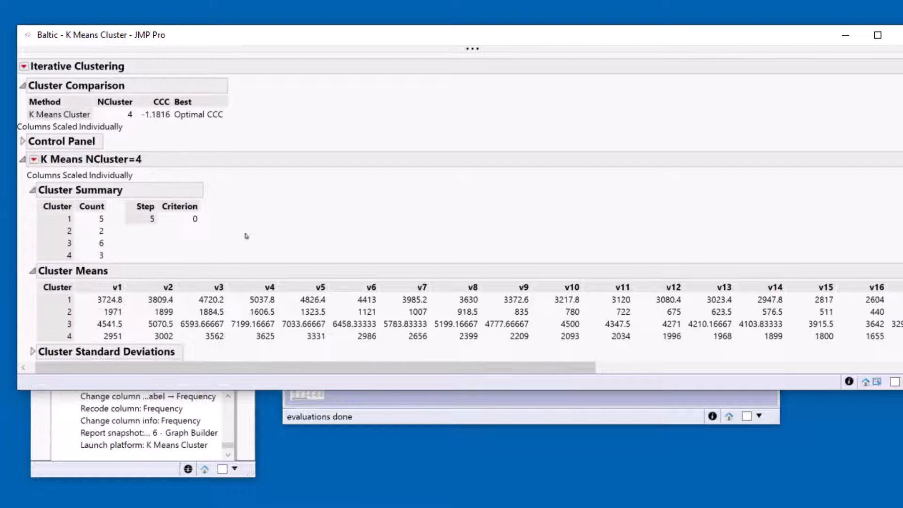
left_click(900, 35)
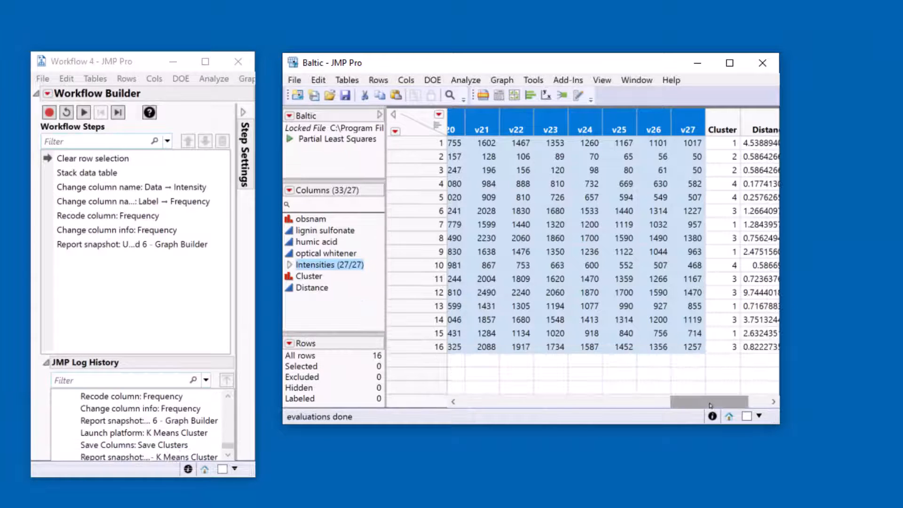
Step: Delete the Distance column from the Baltic table, keeping the Cluster column, and return to the Workflow window
left_click_drag(725, 403, 727, 403)
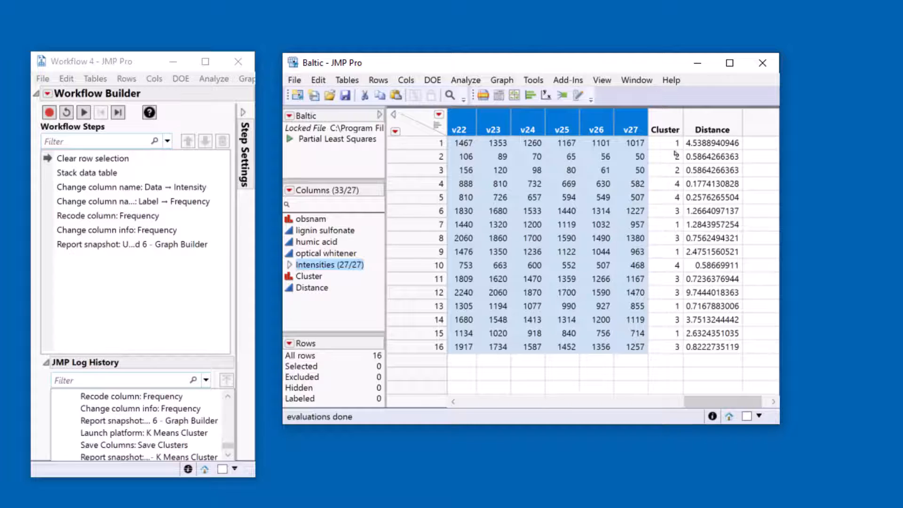
left_click(667, 127)
left_click(713, 121)
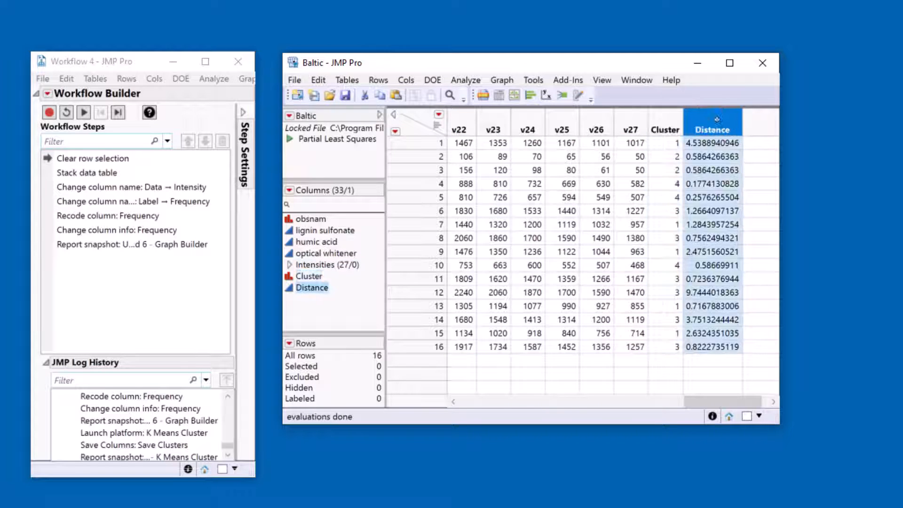
key("Delete")
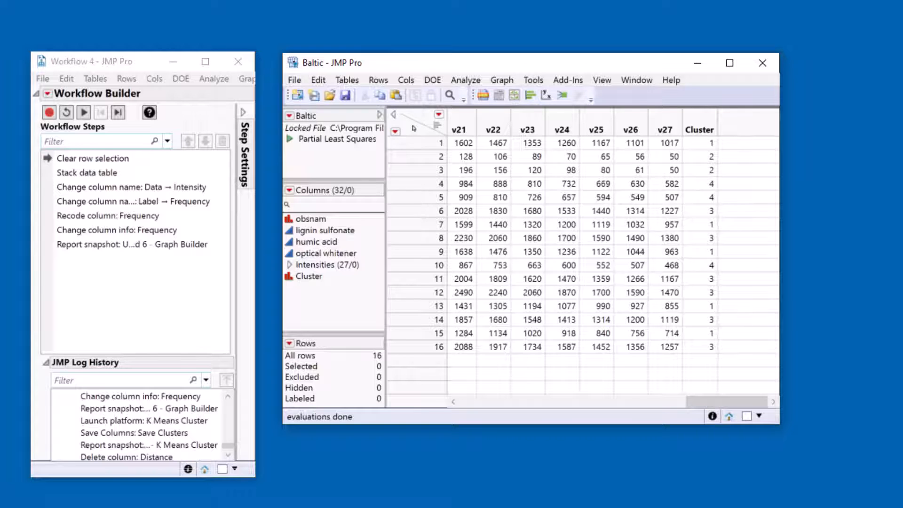
left_click(116, 61)
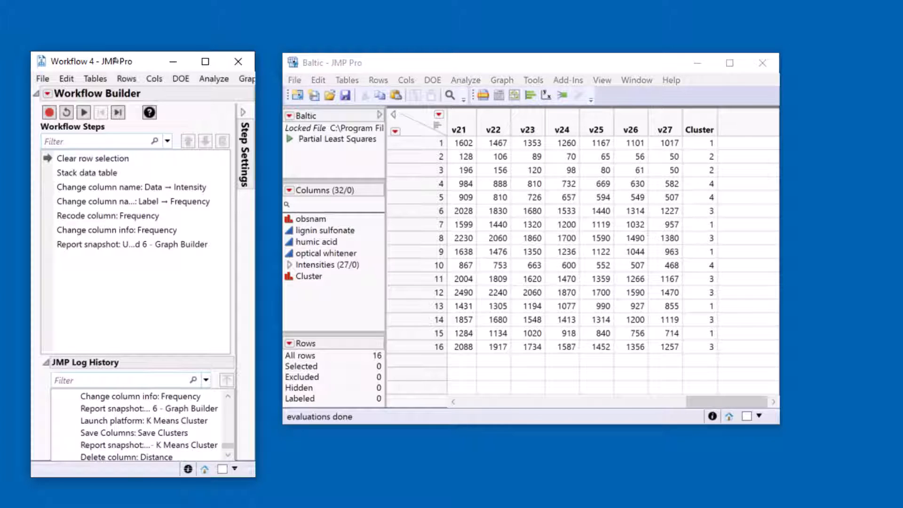
Step: Run the recorded workflow on the clustered Baltic table and move the resulting spectrum graph beside the workflow window
left_click(83, 112)
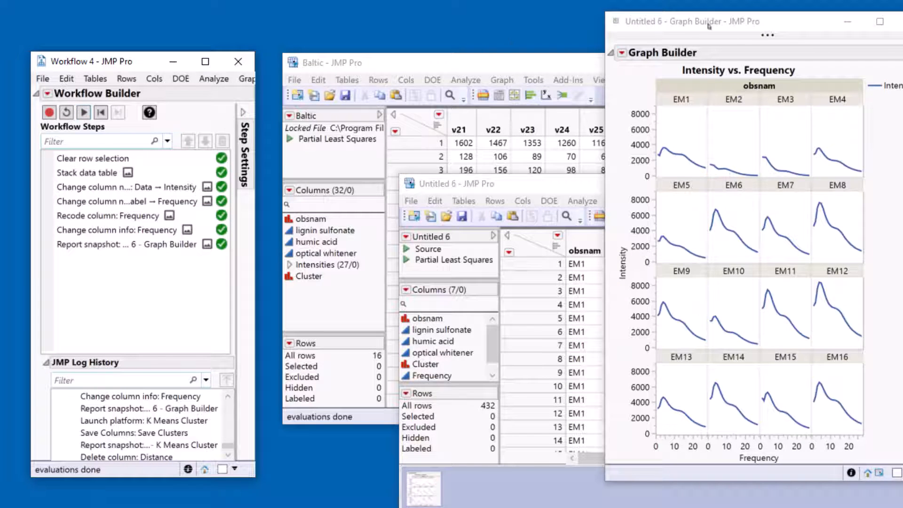
left_click_drag(716, 21, 417, 27)
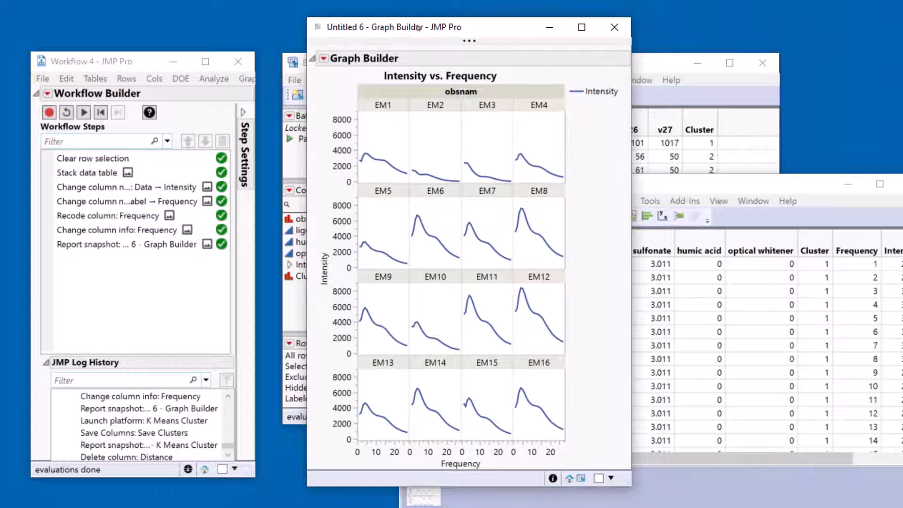
Step: Color the spectra in the Intensity vs. Frequency graph by Cluster and close the graph's control panel
left_click(324, 58)
left_click(343, 70)
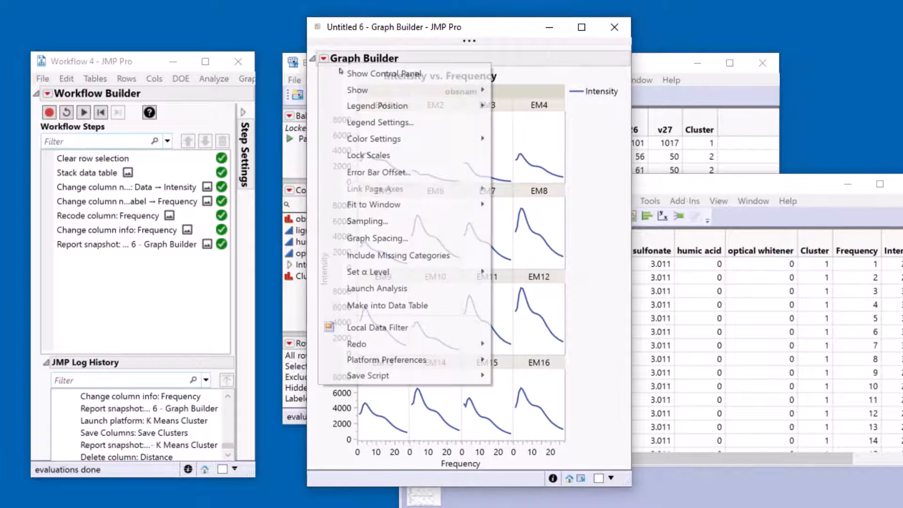
left_click(342, 157)
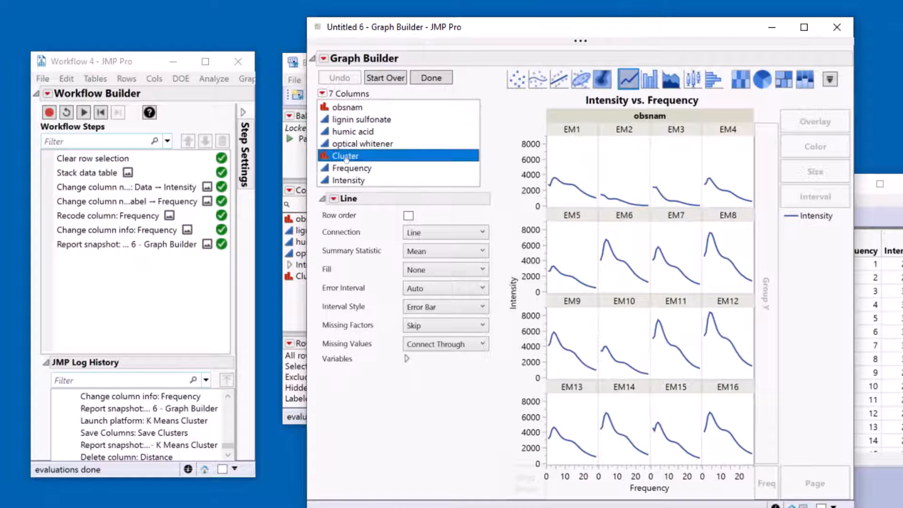
left_click_drag(342, 161, 827, 144)
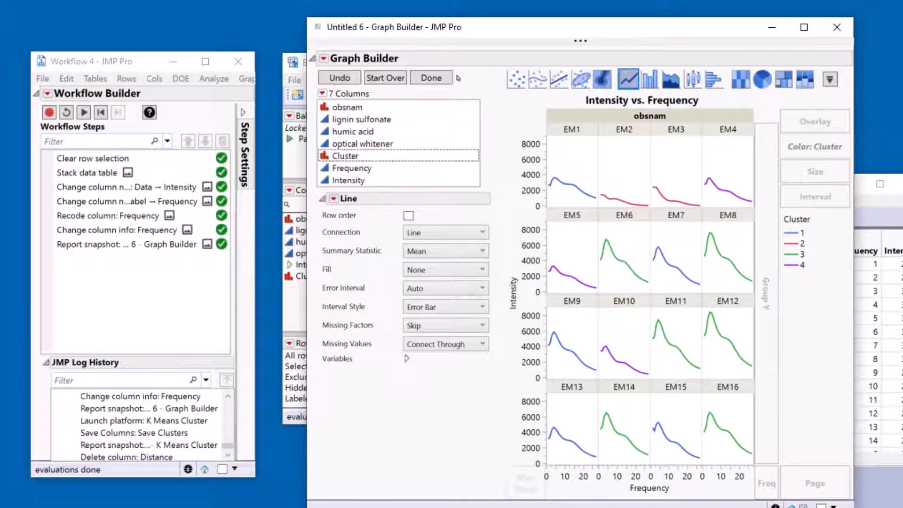
left_click(445, 78)
left_click_drag(471, 35, 472, 33)
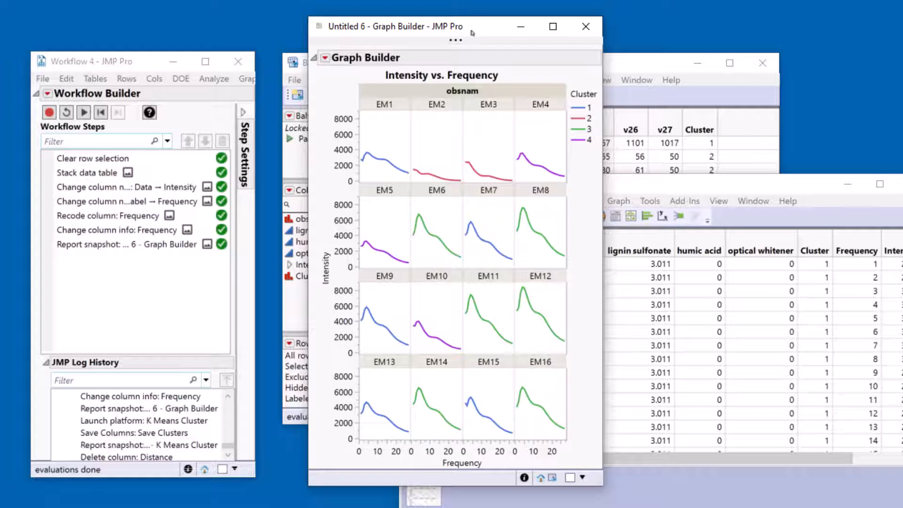
Step: Highlight same-cluster spectra together, such as EM8 with EM12 and EM13 with EM15, to compare their shapes, and clear the selection
left_click(534, 230)
left_click(531, 308, "shift")
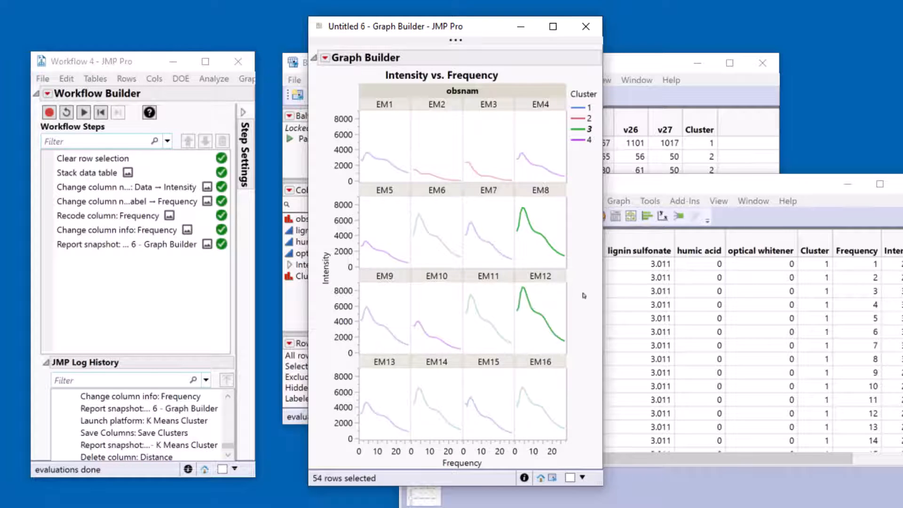
left_click(471, 404)
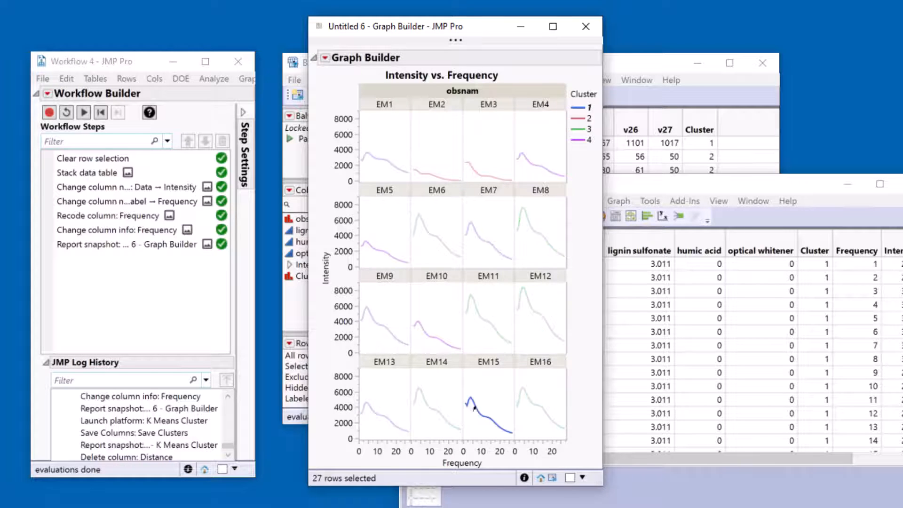
left_click(426, 342, "shift")
left_click(445, 328)
left_click(428, 334)
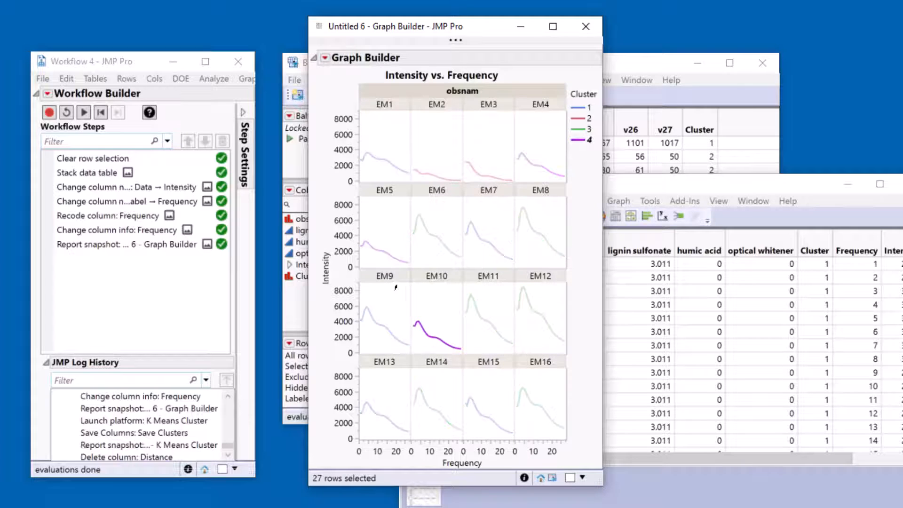
left_click(379, 253, "shift")
left_click(389, 415)
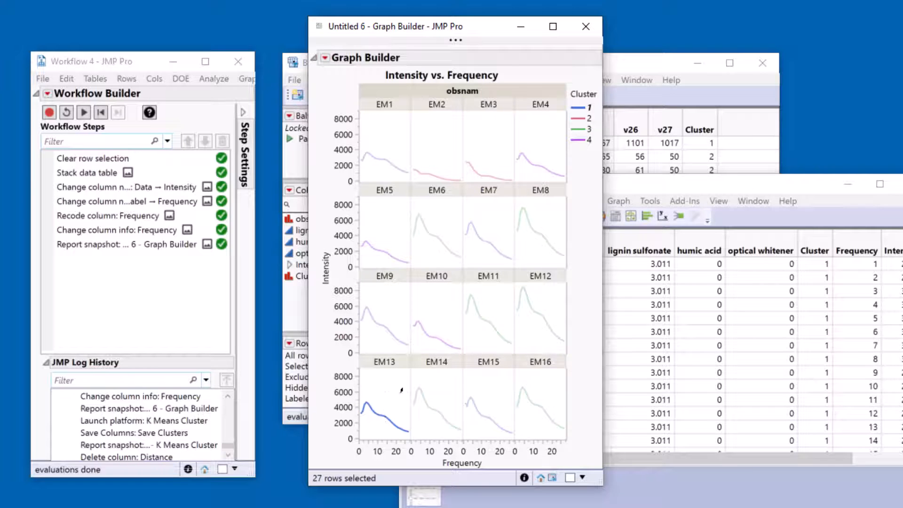
left_click(480, 414, "shift")
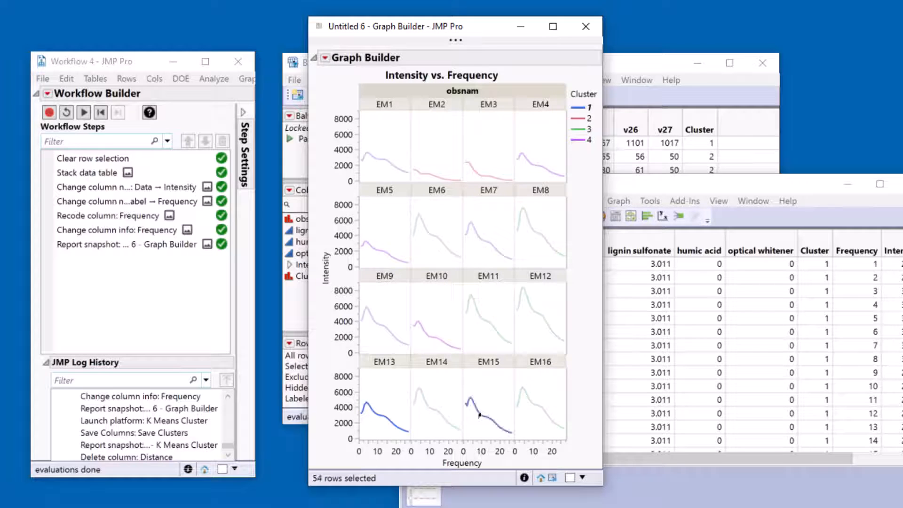
left_click(377, 323, "shift")
left_click(386, 313)
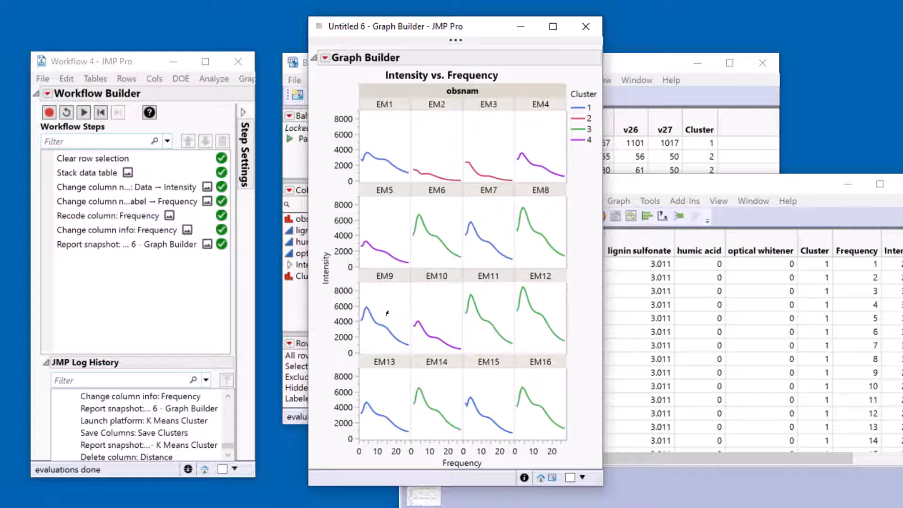
Step: Highlight one spectrum from each cluster in turn, EM8, EM15, EM10 and EM2, to compare the cluster shapes, and clear the selection
left_click(541, 237)
mouse_move(554, 250)
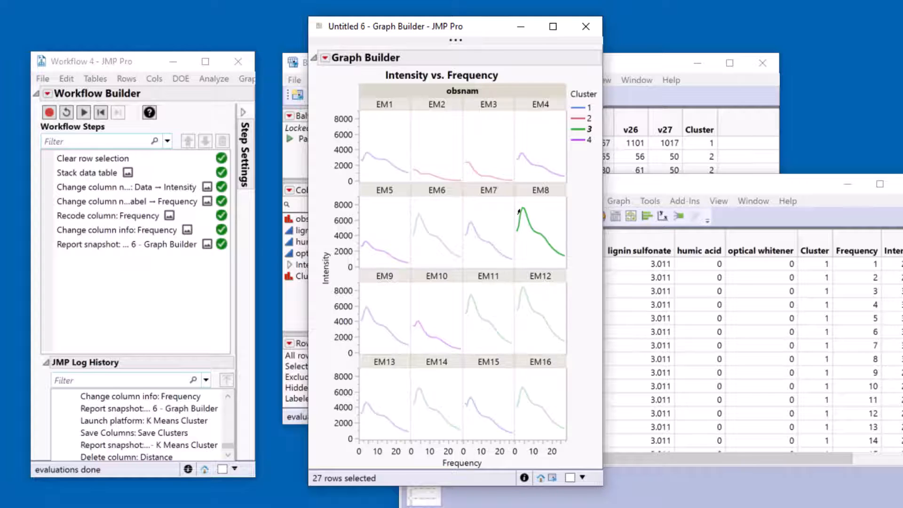
left_click(476, 415)
left_click(439, 339)
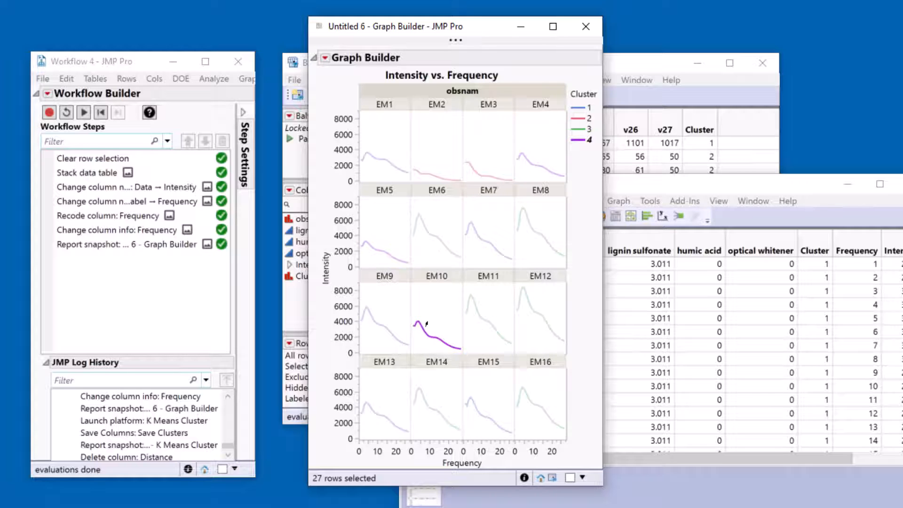
left_click(456, 177)
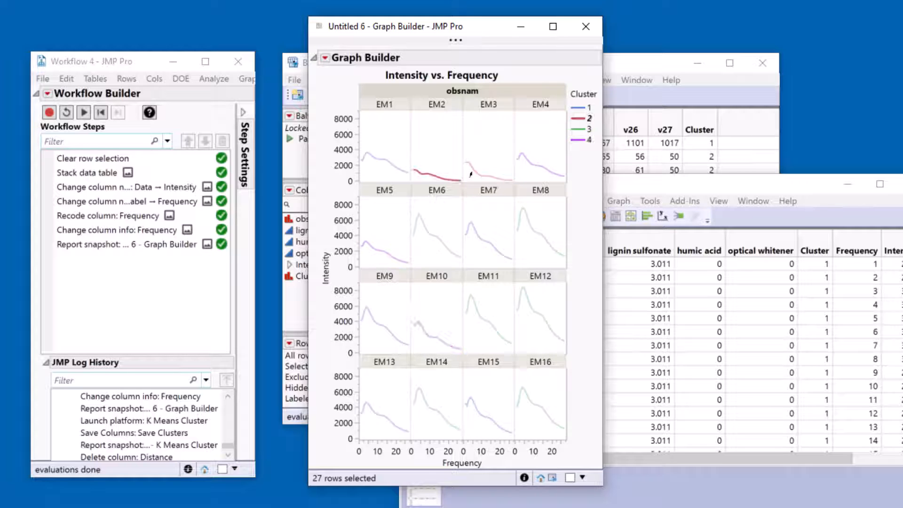
left_click(483, 154)
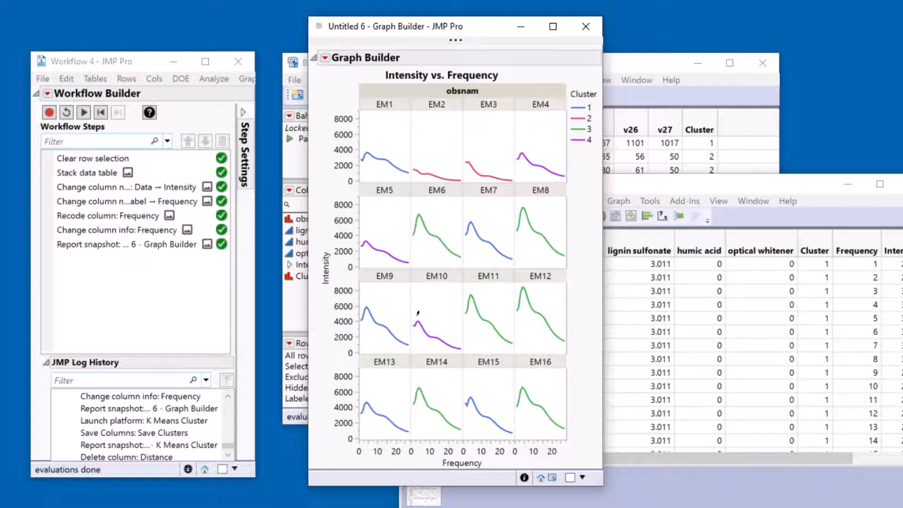
Step: Create histograms-only distributions of lignin sulfonate, humic acid and optical whitener from the stacked table and arrange them beside the spectrum graph
left_click(649, 190)
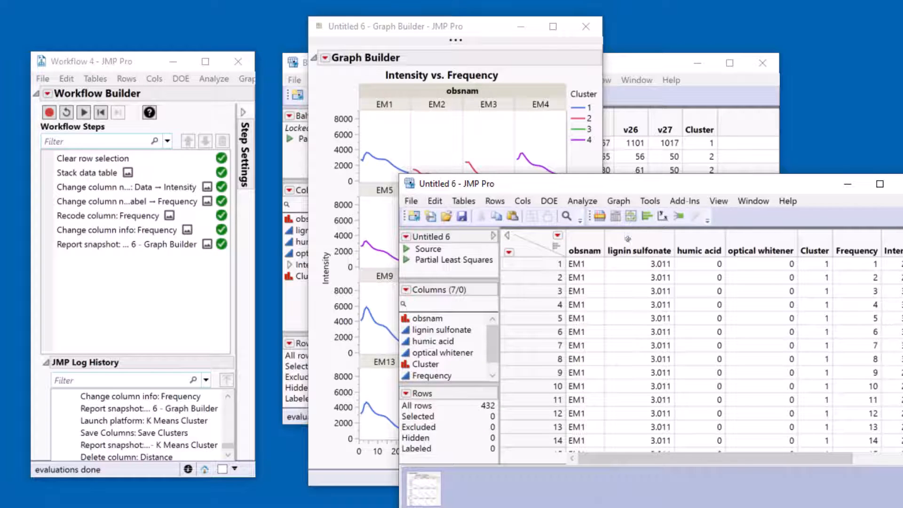
left_click(477, 33)
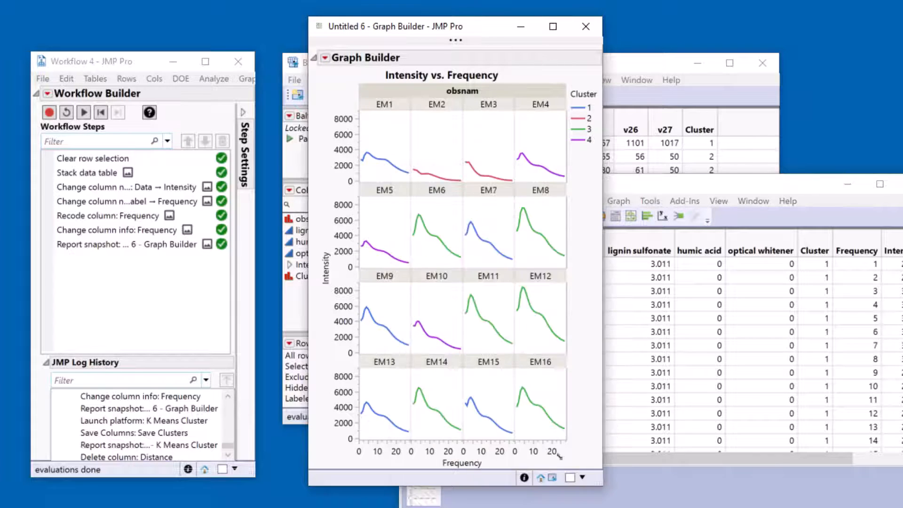
left_click(554, 477)
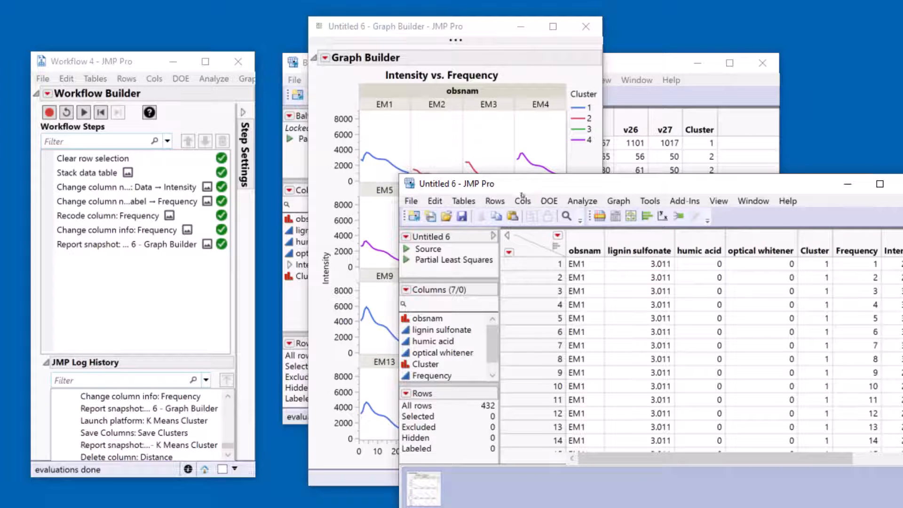
left_click(580, 201)
left_click(591, 219)
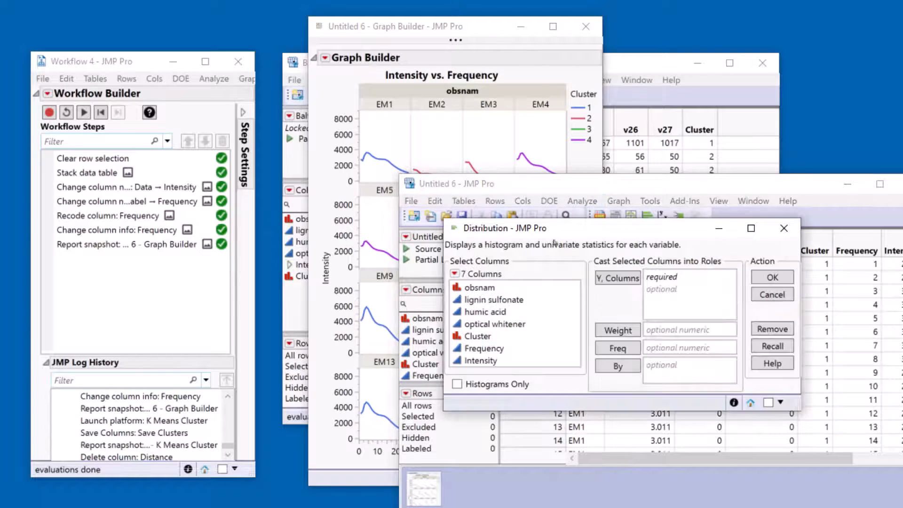
left_click_drag(488, 301, 493, 325)
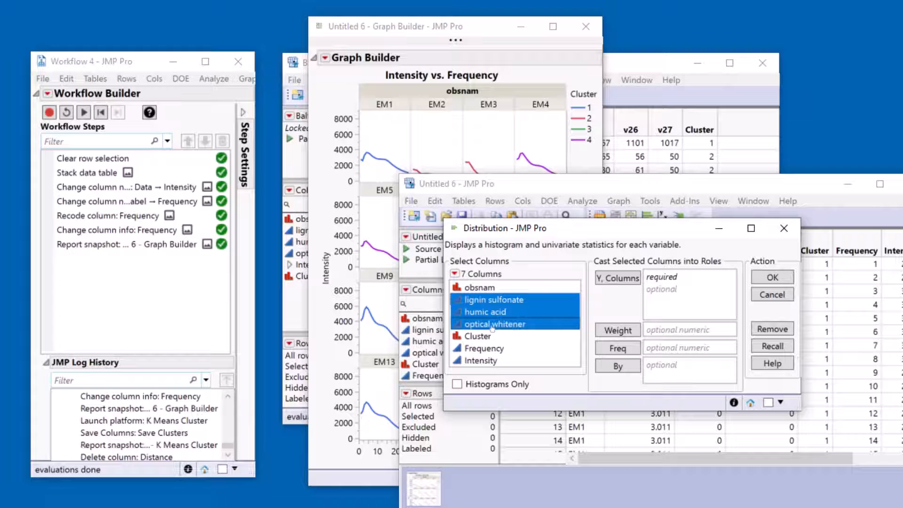
left_click(615, 281)
left_click(457, 384)
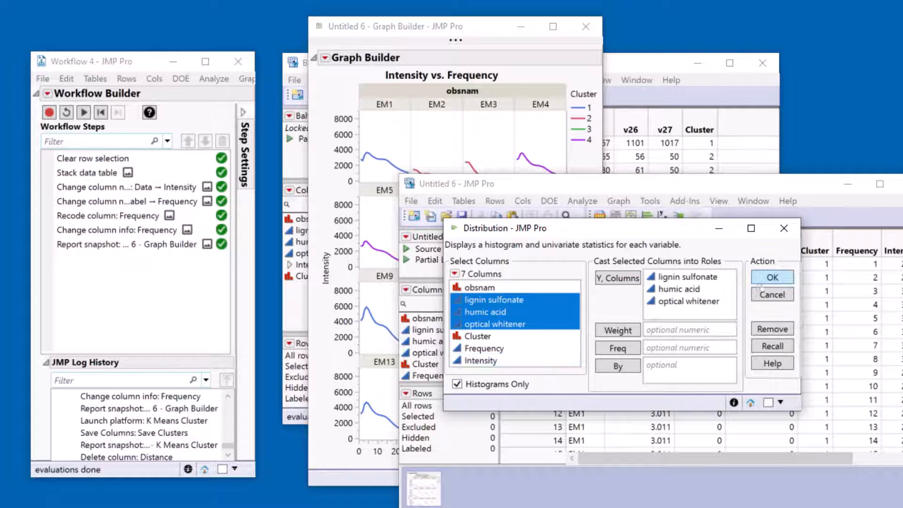
left_click(767, 279)
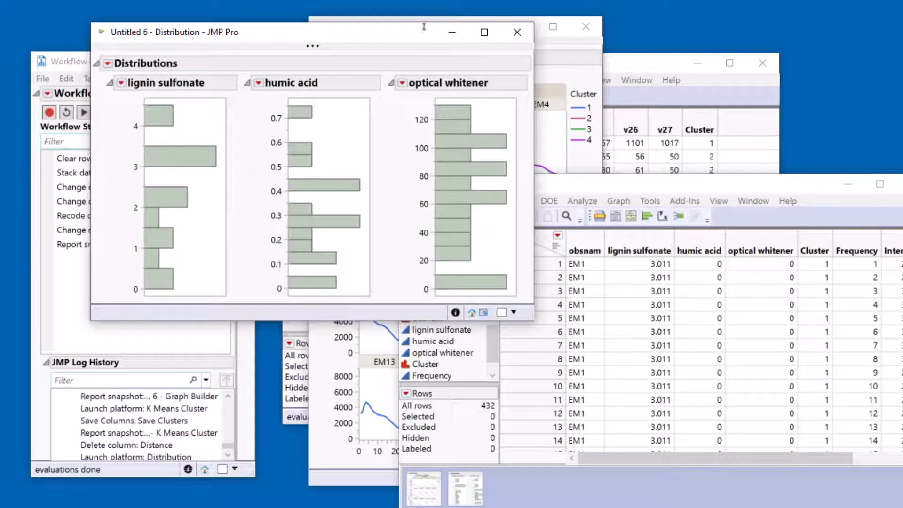
left_click_drag(420, 40, 381, 41)
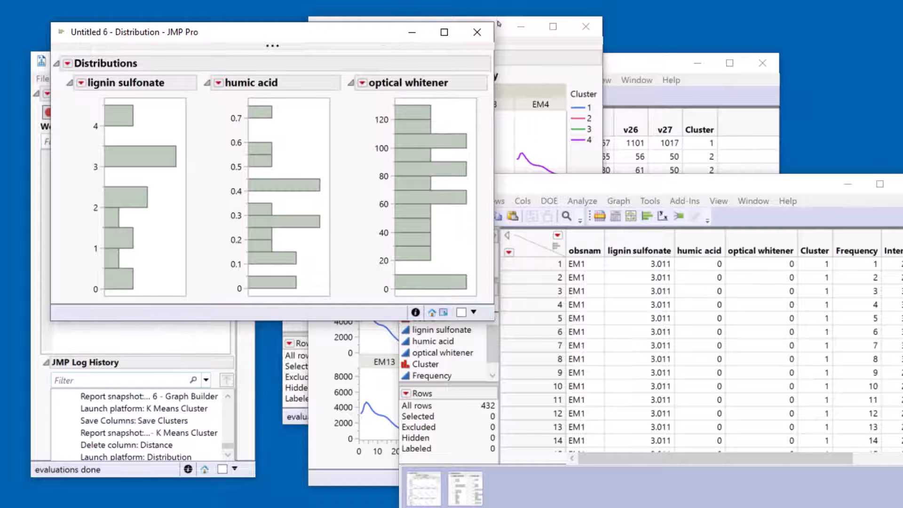
left_click_drag(521, 24, 716, 22)
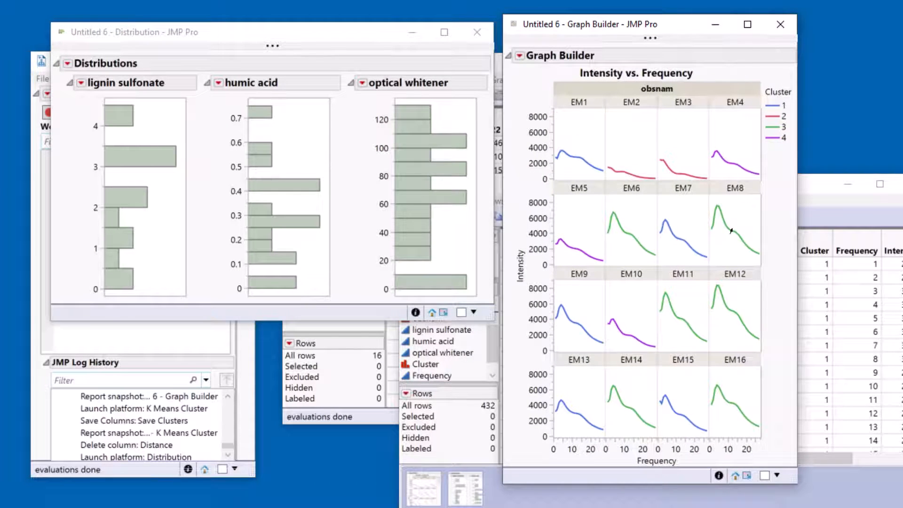
Step: Highlight clusters 3, 1, 4 and 2 and the EM8 spectrum to compare their histogram distributions, and clear the selection
left_click(777, 128)
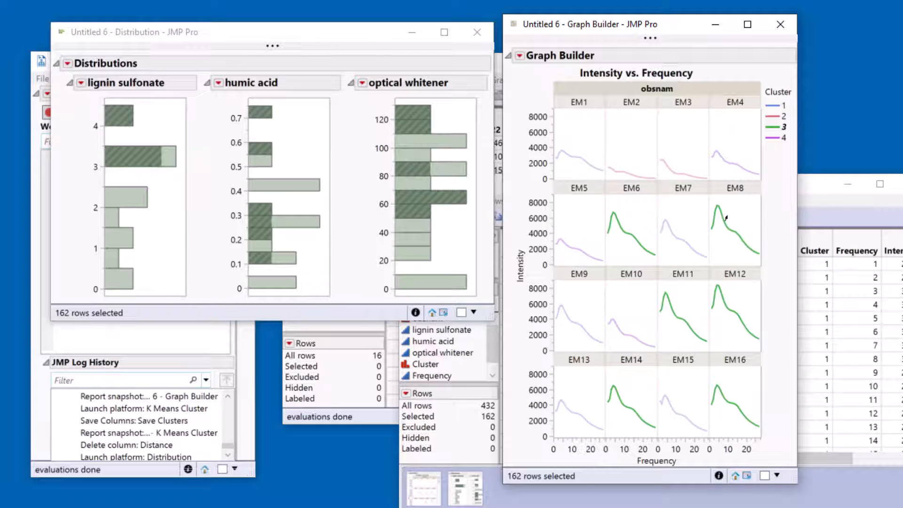
mouse_move(741, 238)
left_click(774, 108)
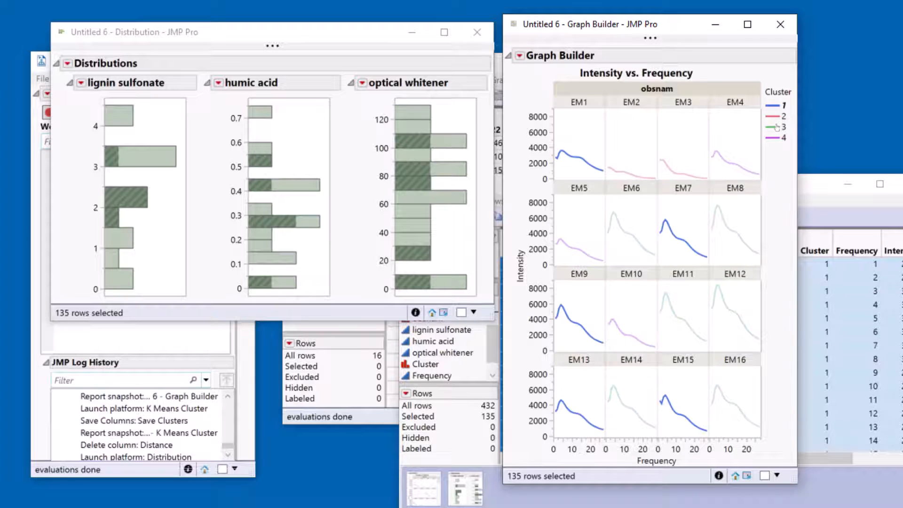
left_click(777, 127)
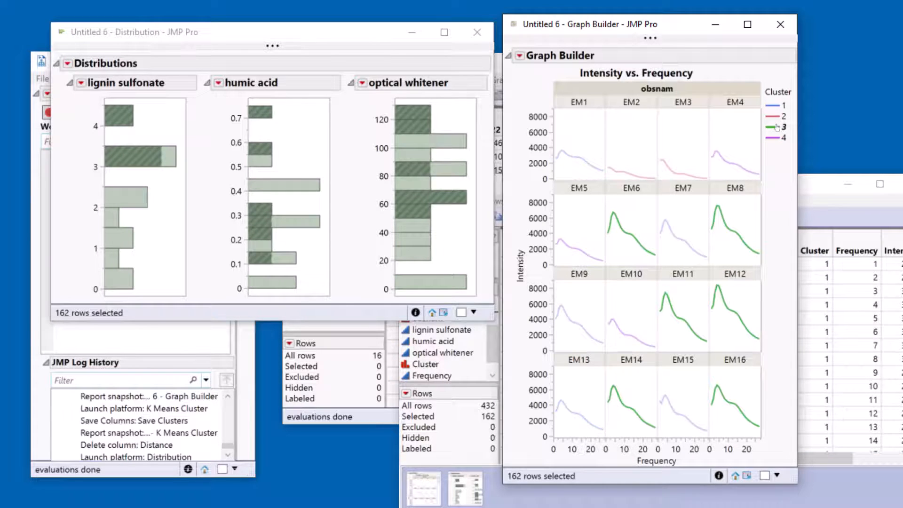
left_click(777, 109)
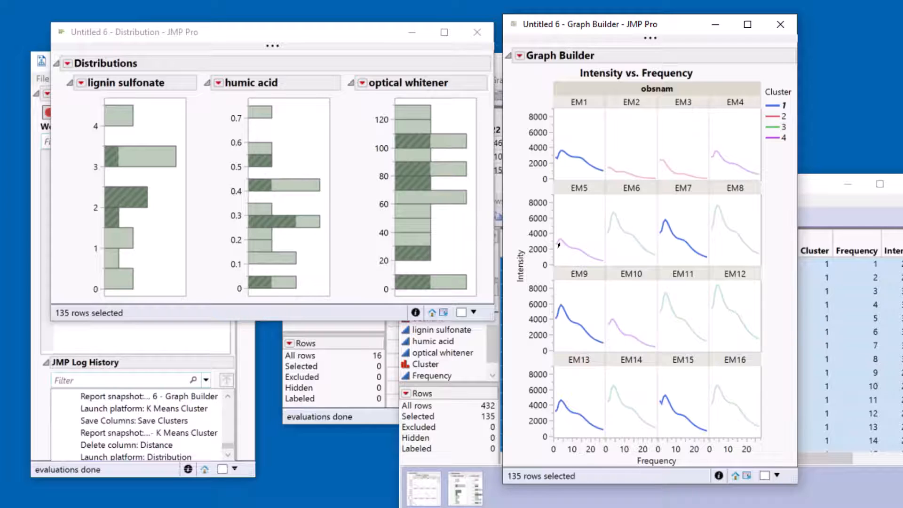
left_click(776, 140)
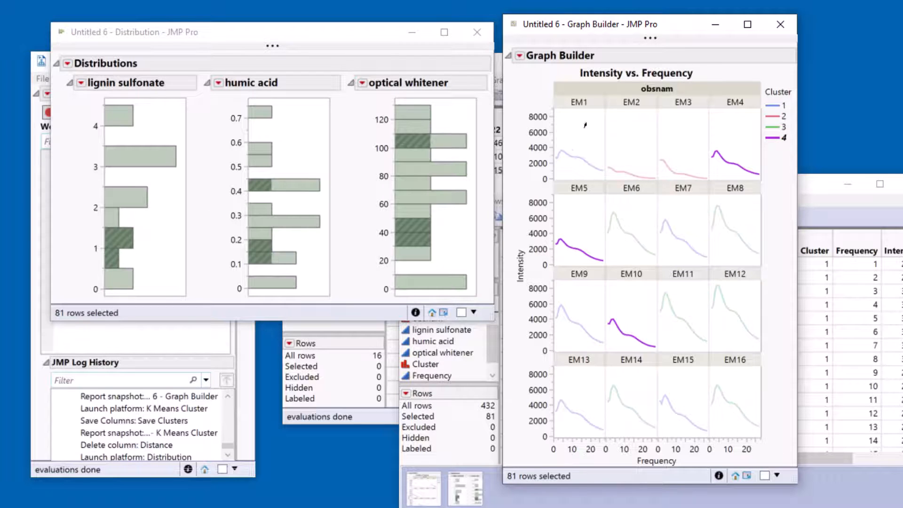
left_click(777, 118)
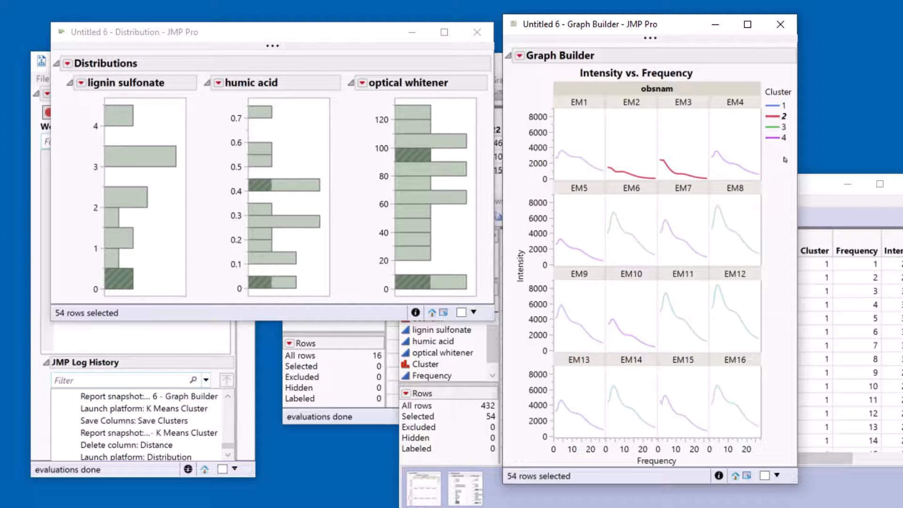
left_click(738, 232)
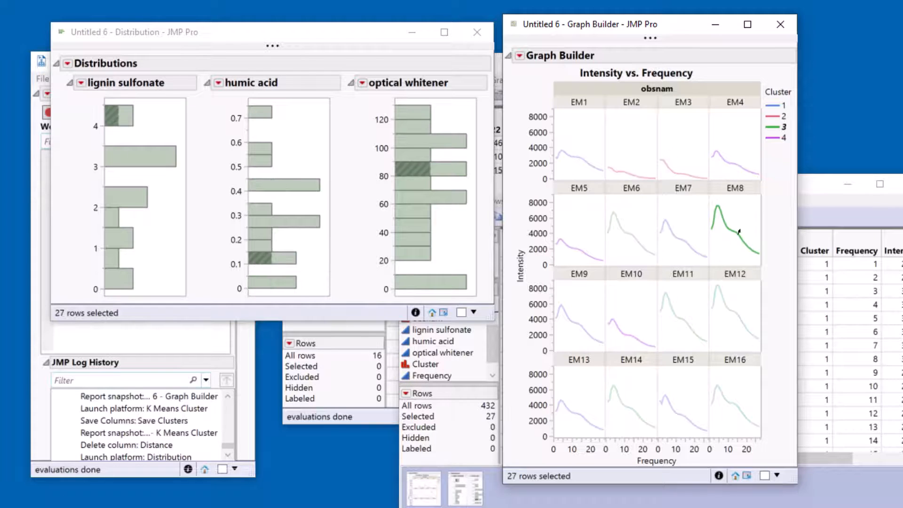
left_click(737, 233)
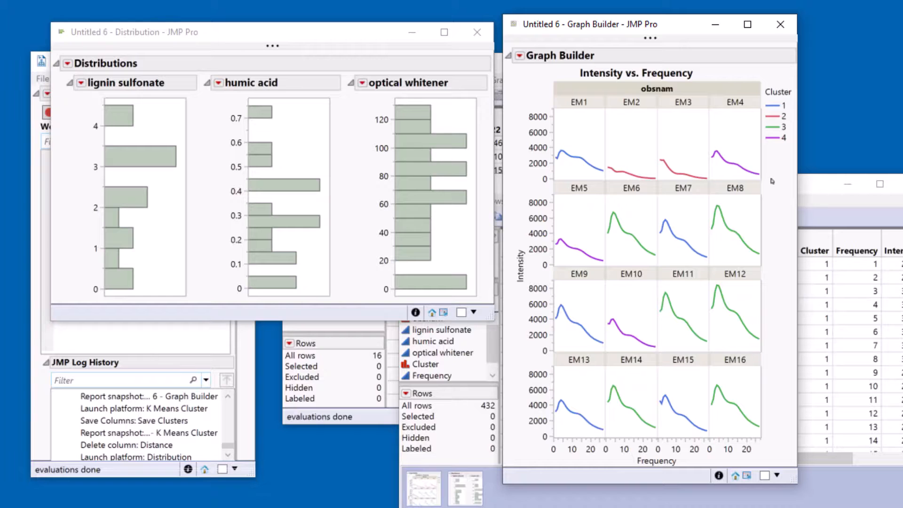
Step: Move the stacked data table into full view and return to the spectrum graph
left_click_drag(806, 189, 750, 161)
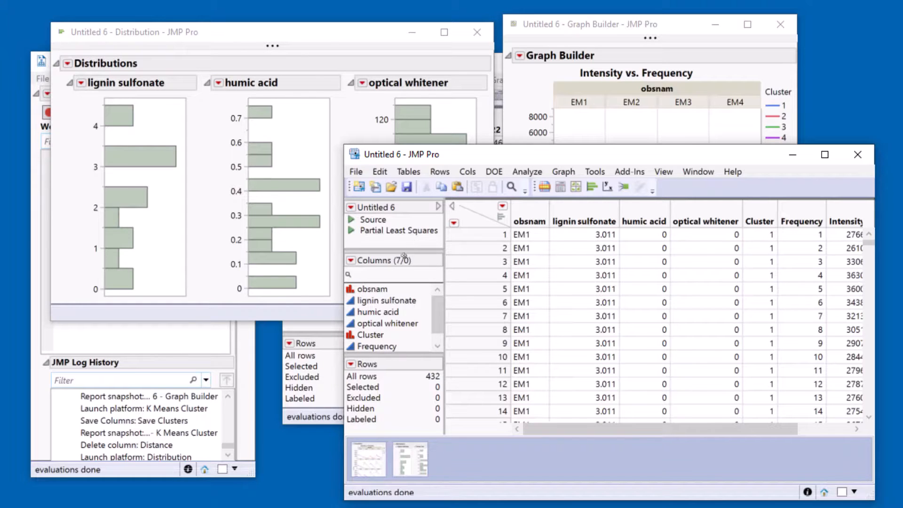
left_click(640, 21)
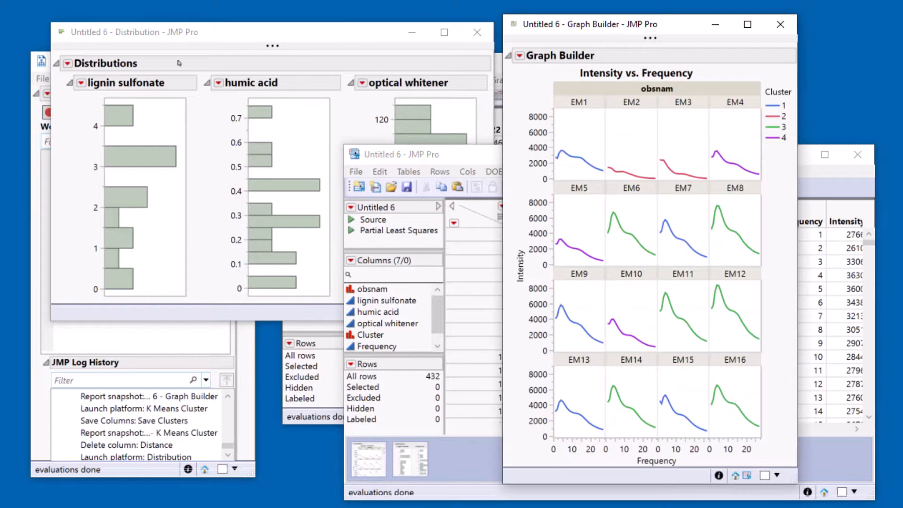